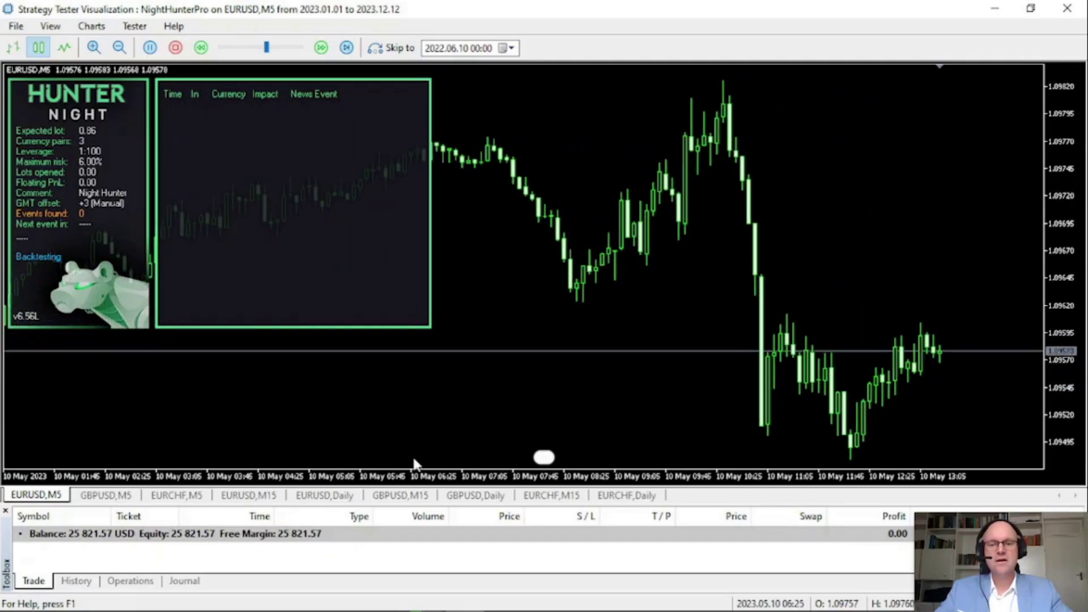
Browse the product page's GBPUSD, EURCHF and EURUSD backtest charts on M5, M15 and daily timeframes
left_click(105, 495)
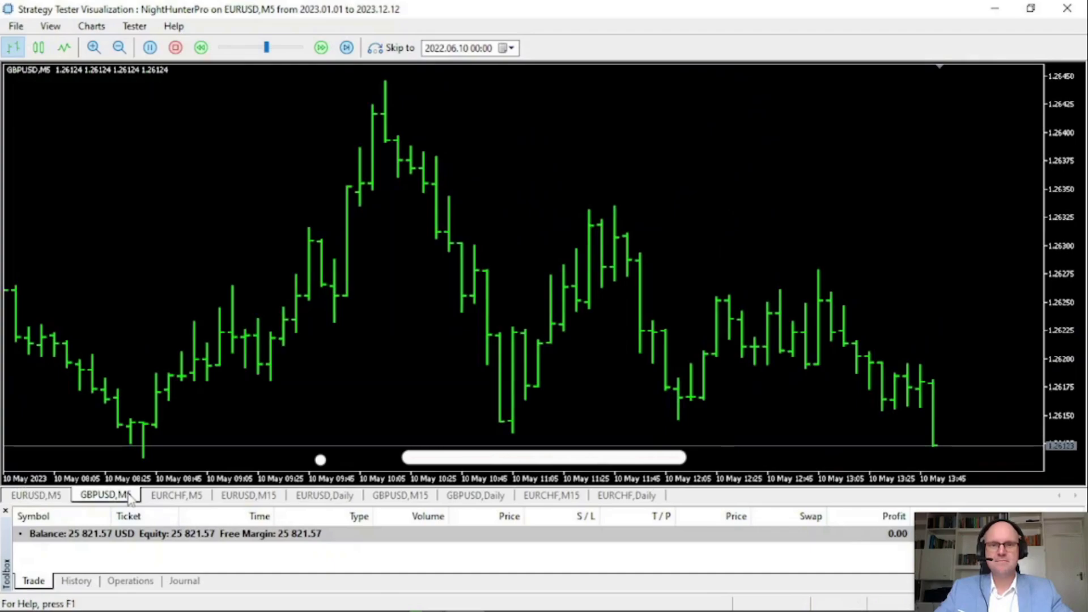
left_click(175, 497)
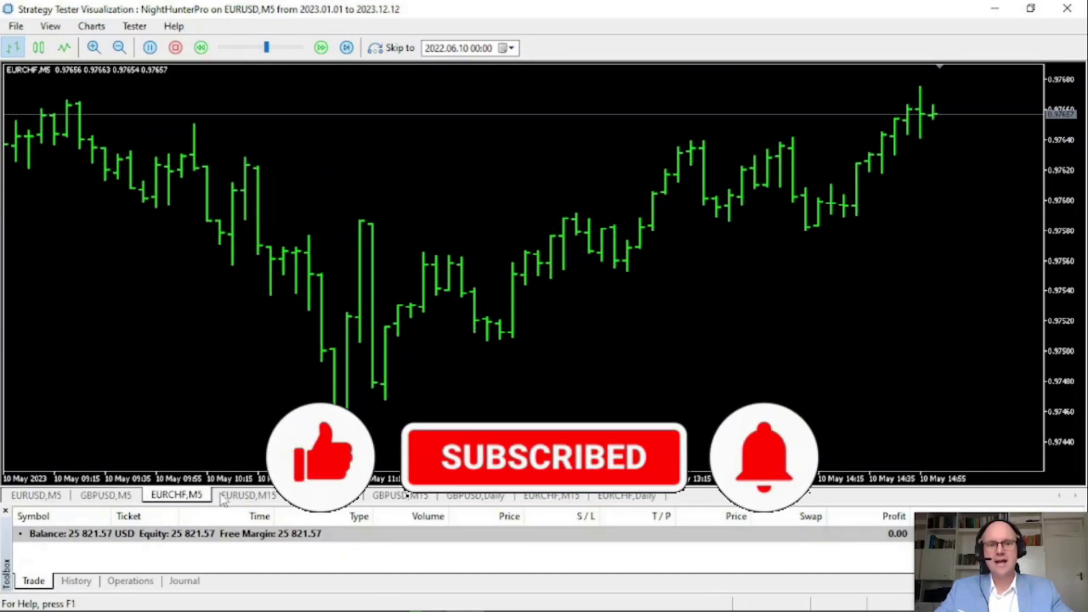
left_click(238, 496)
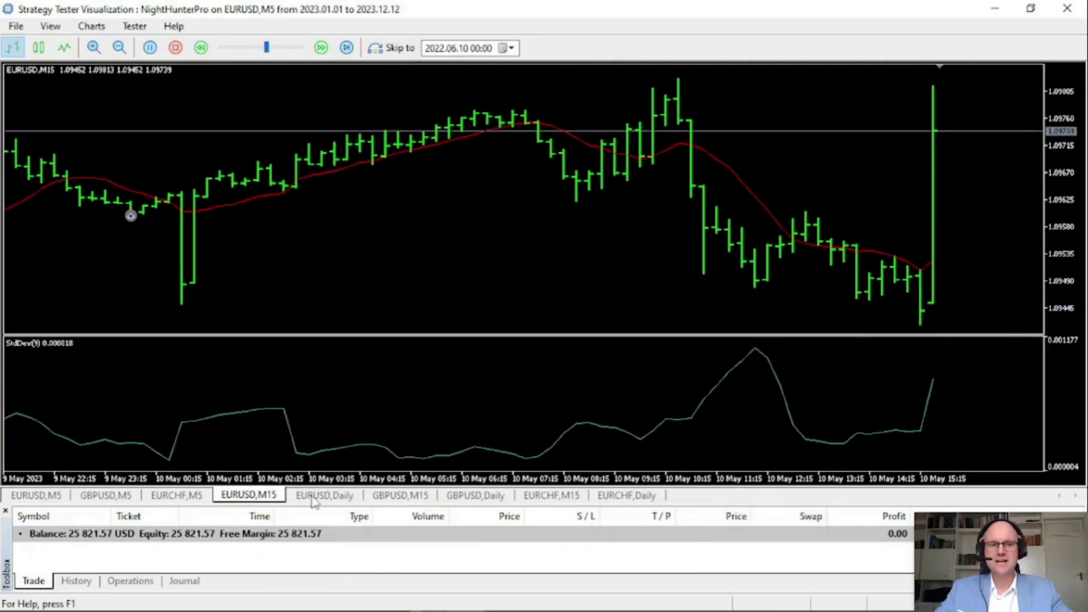
left_click(323, 497)
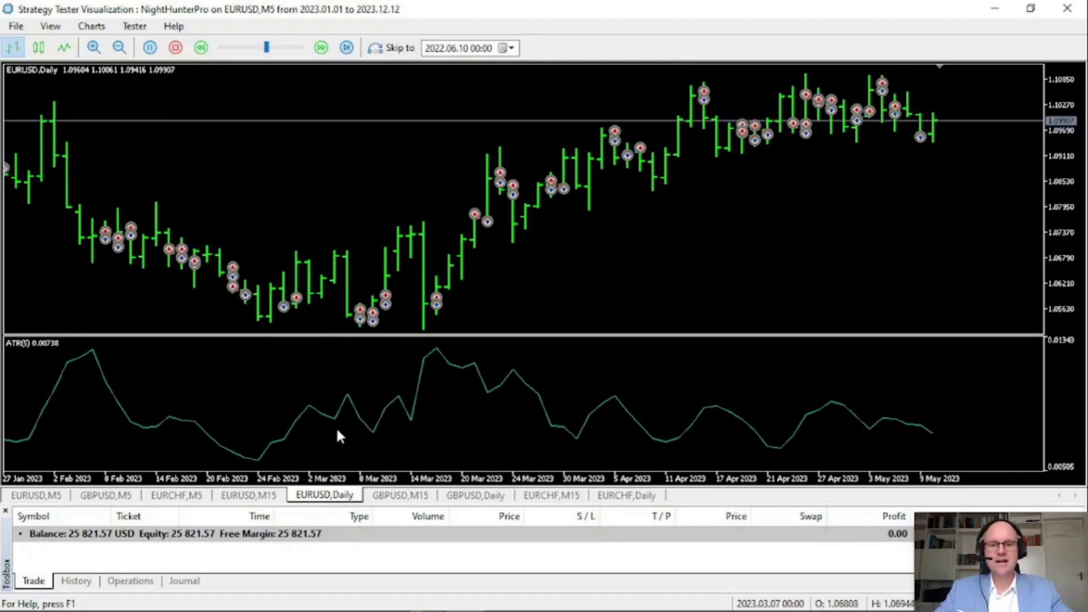
left_click(411, 498)
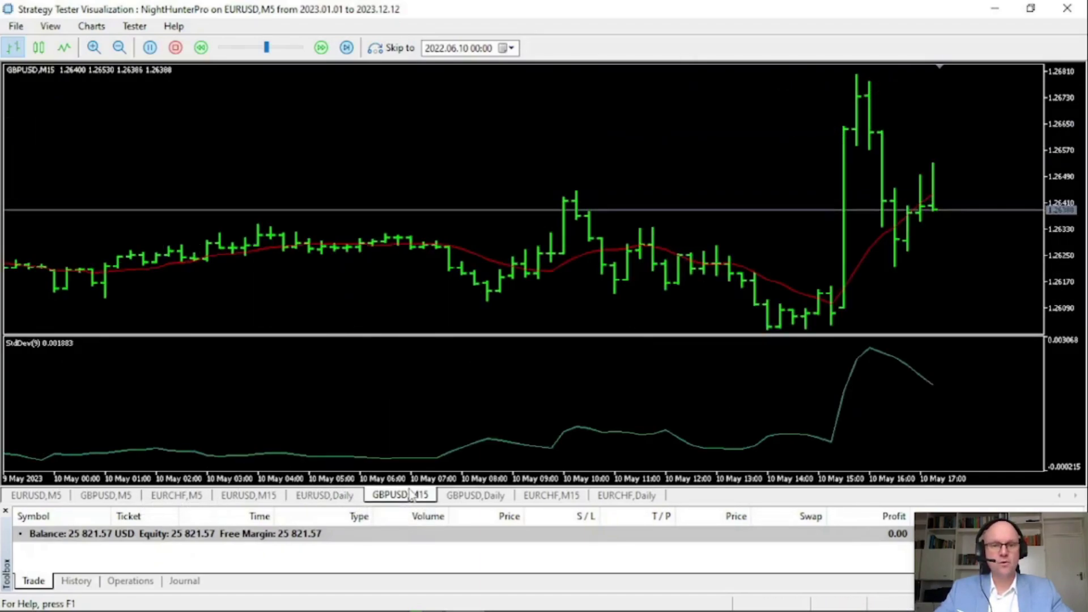
left_click(470, 495)
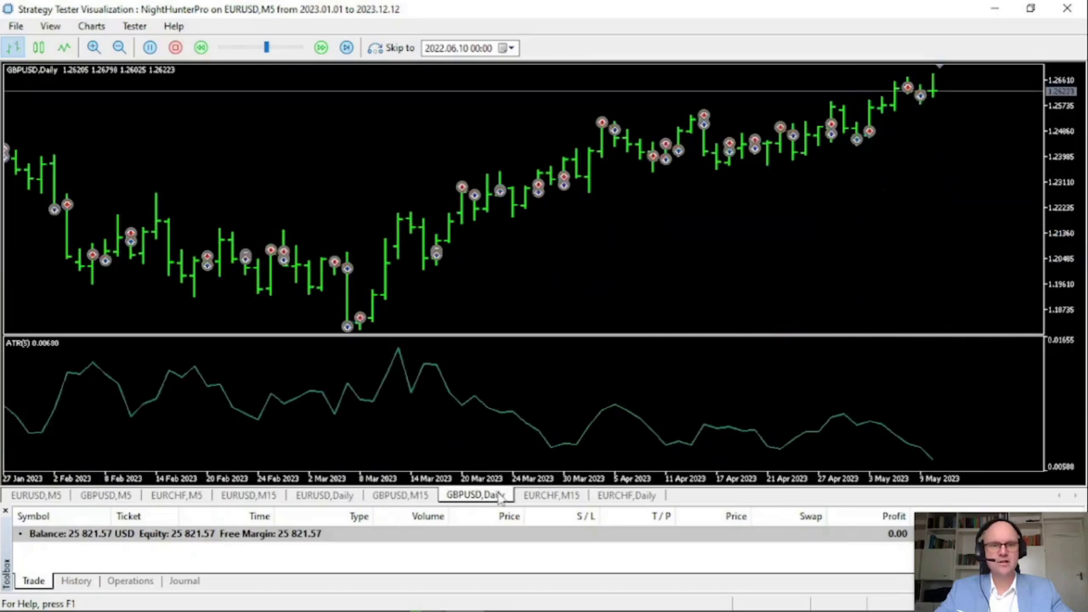
left_click(551, 496)
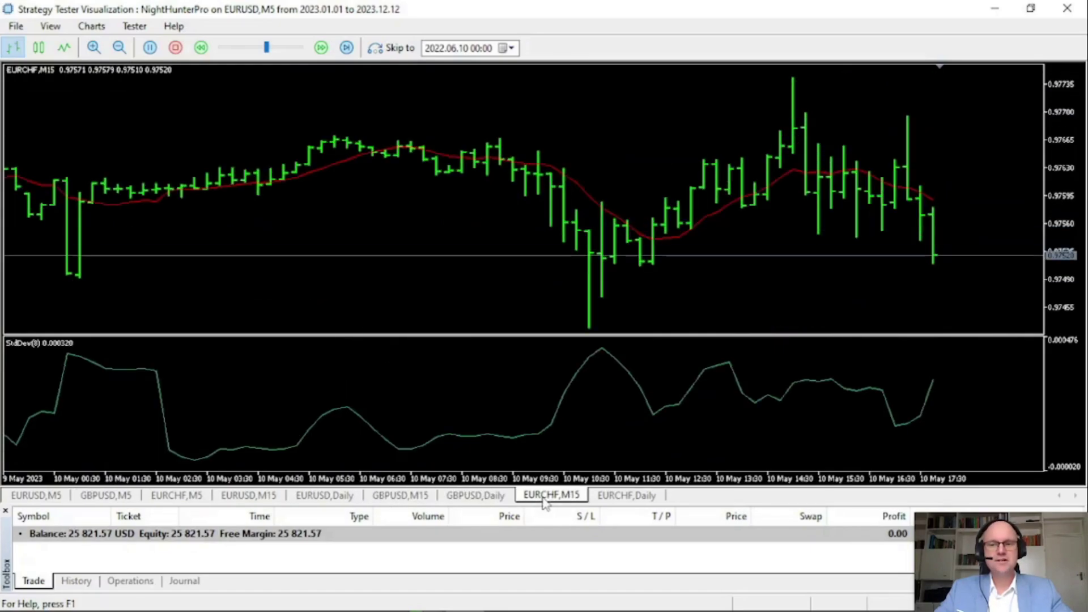
left_click(627, 497)
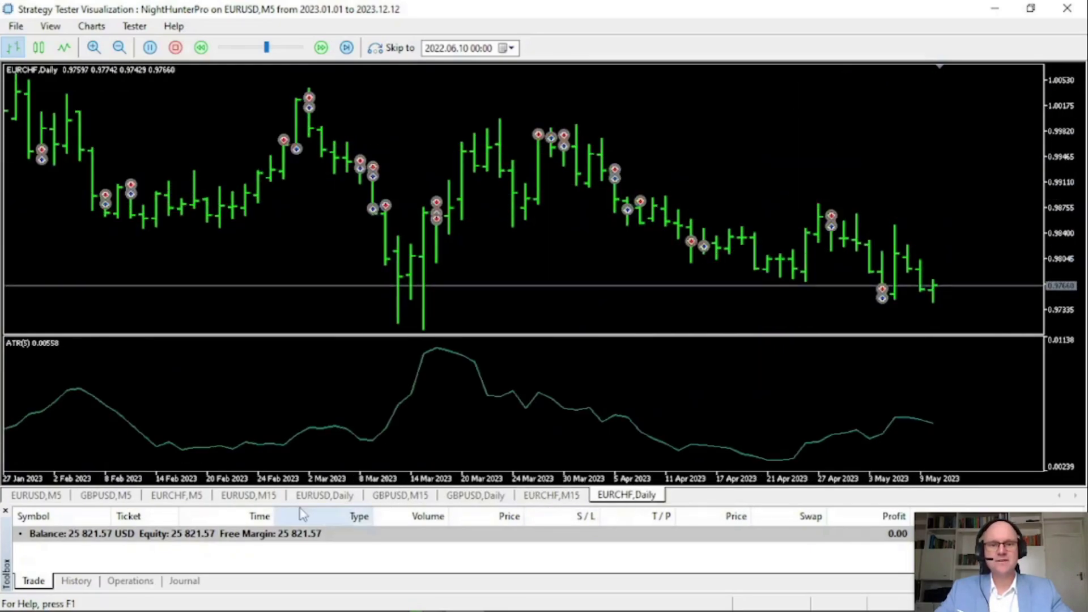
left_click(44, 497)
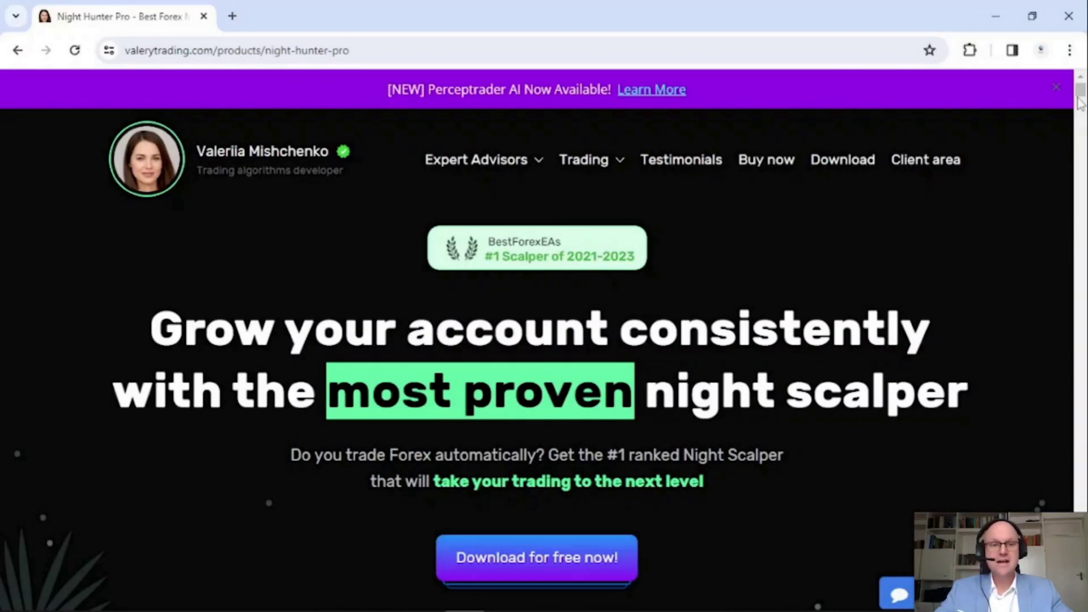
left_click_drag(1080, 96, 1080, 106)
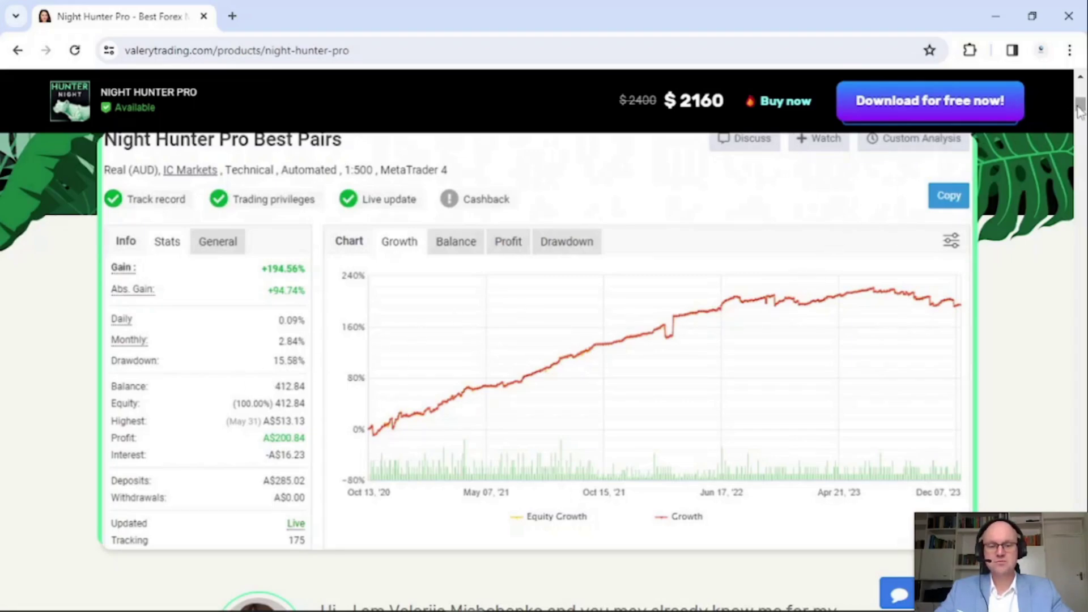
left_click_drag(1081, 108, 1081, 118)
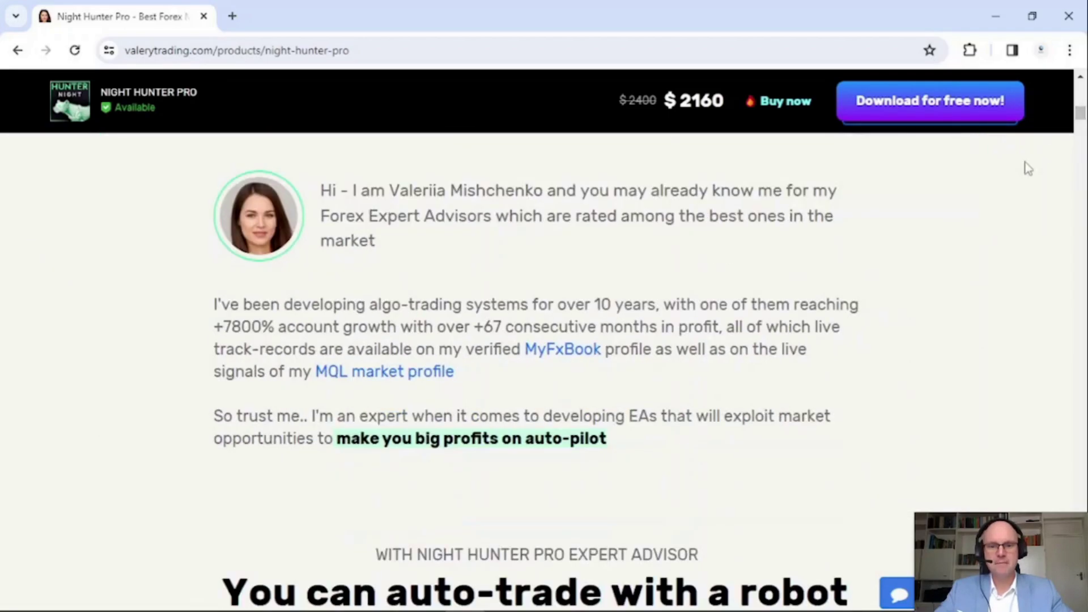
Preview and close the developer's MyFxBook and MQL5 market profiles
left_click(558, 356)
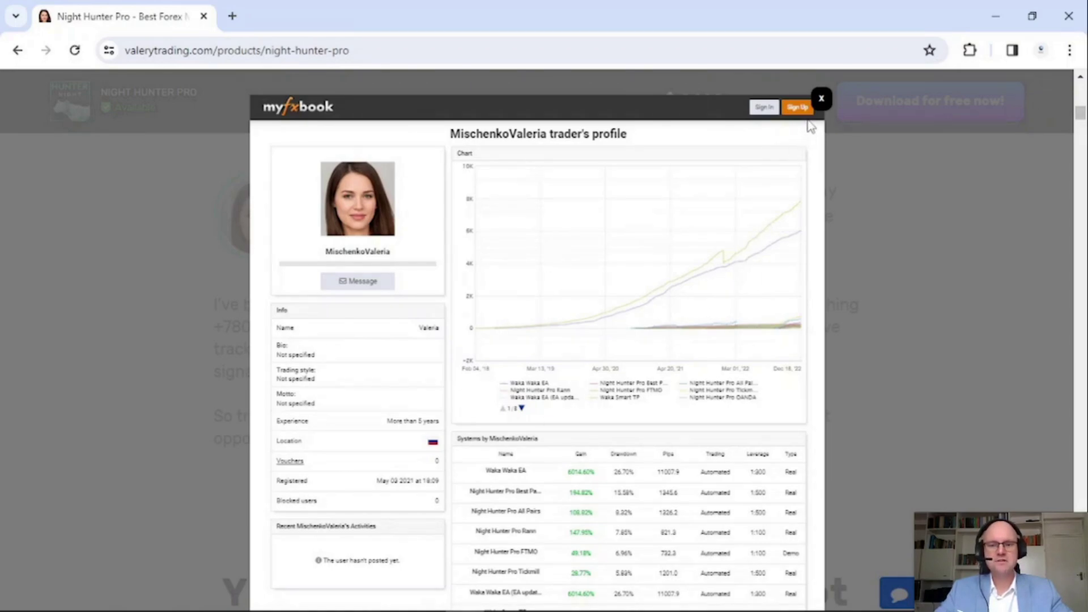
left_click(819, 99)
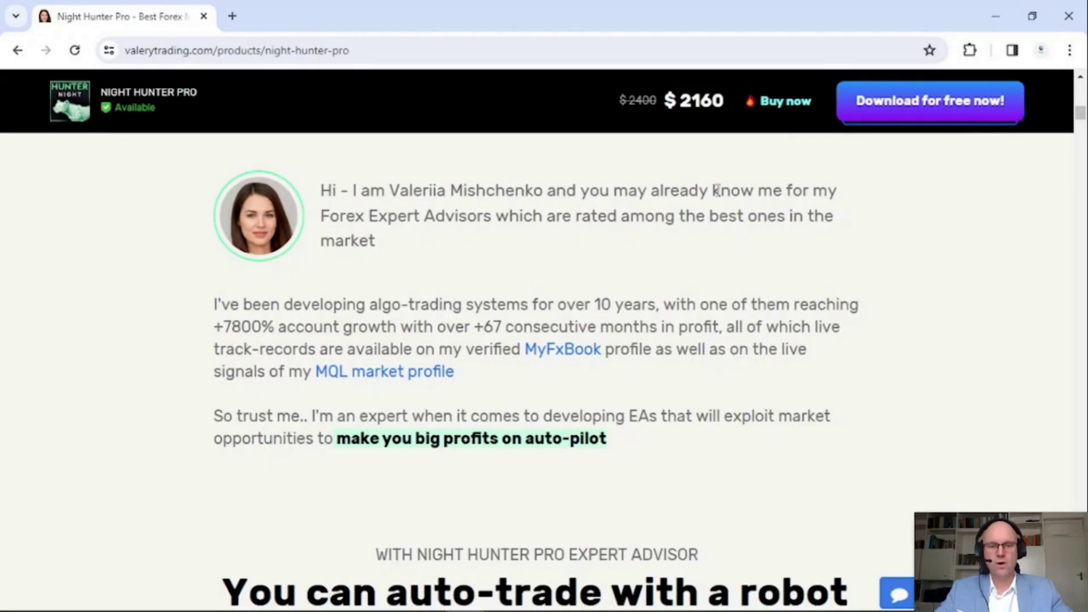
left_click(352, 380)
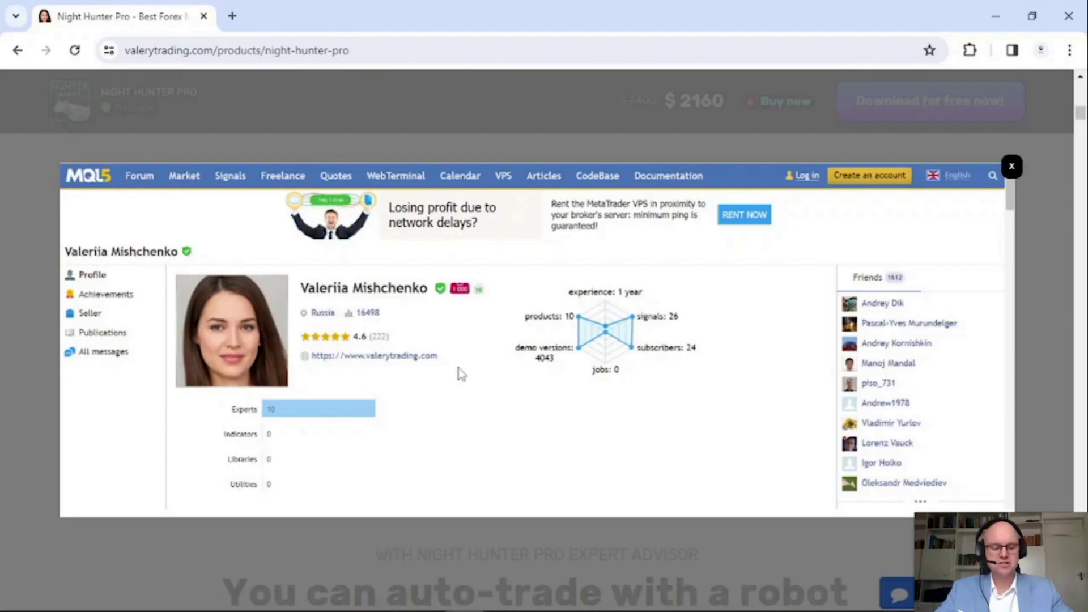
left_click(1015, 171)
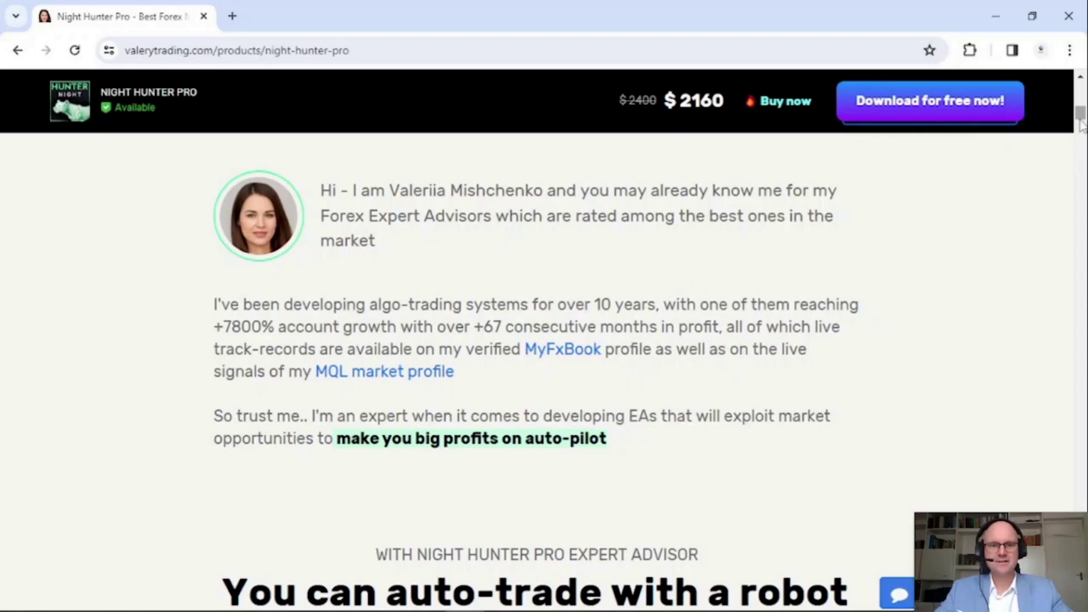
left_click_drag(1081, 119, 1080, 265)
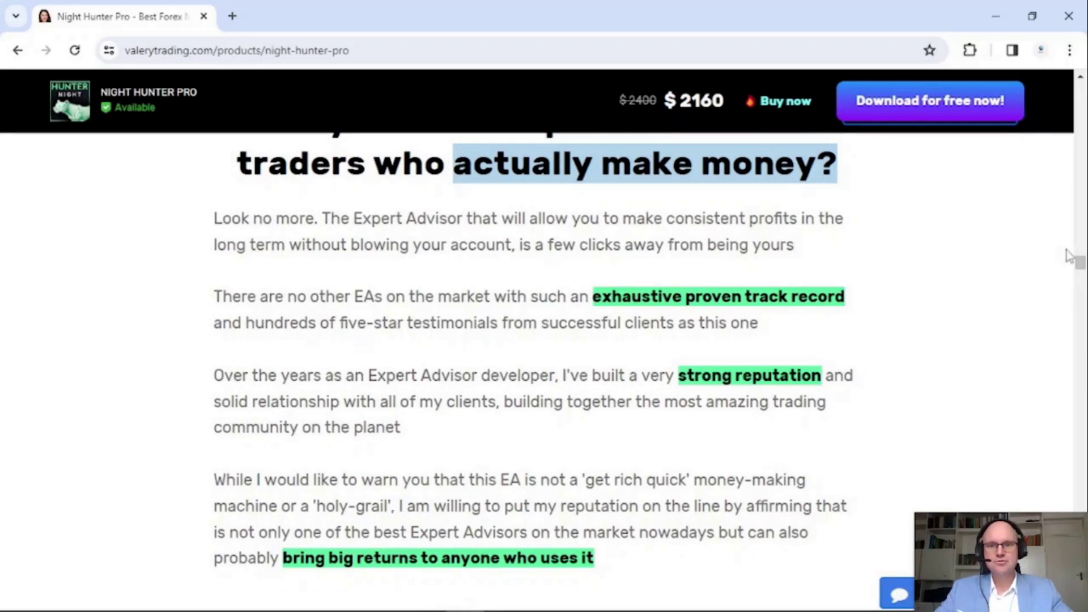
left_click_drag(1081, 263, 1080, 274)
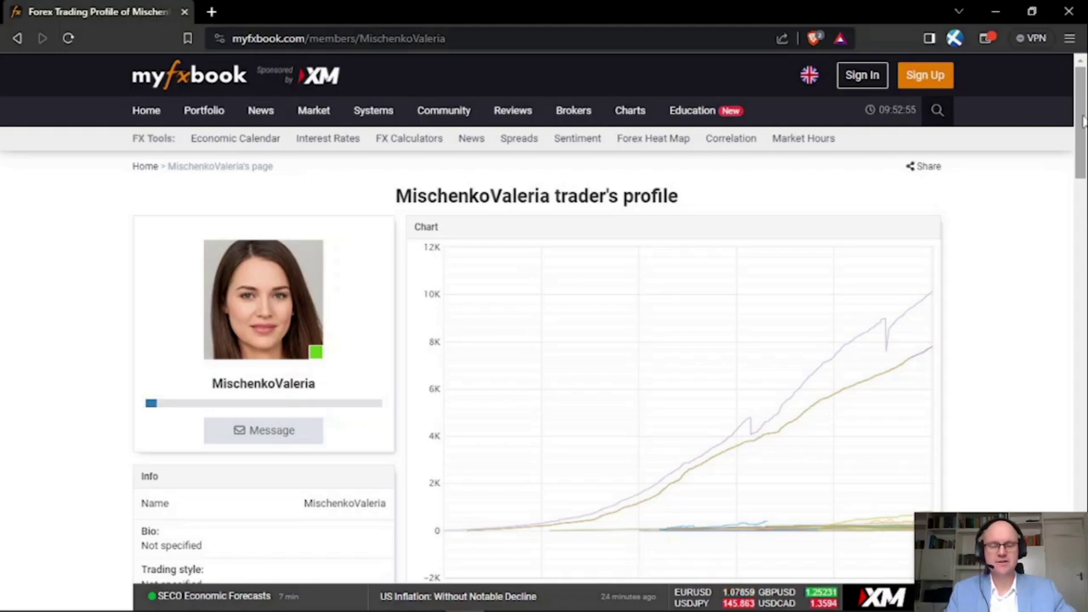
left_click_drag(1083, 127, 1084, 242)
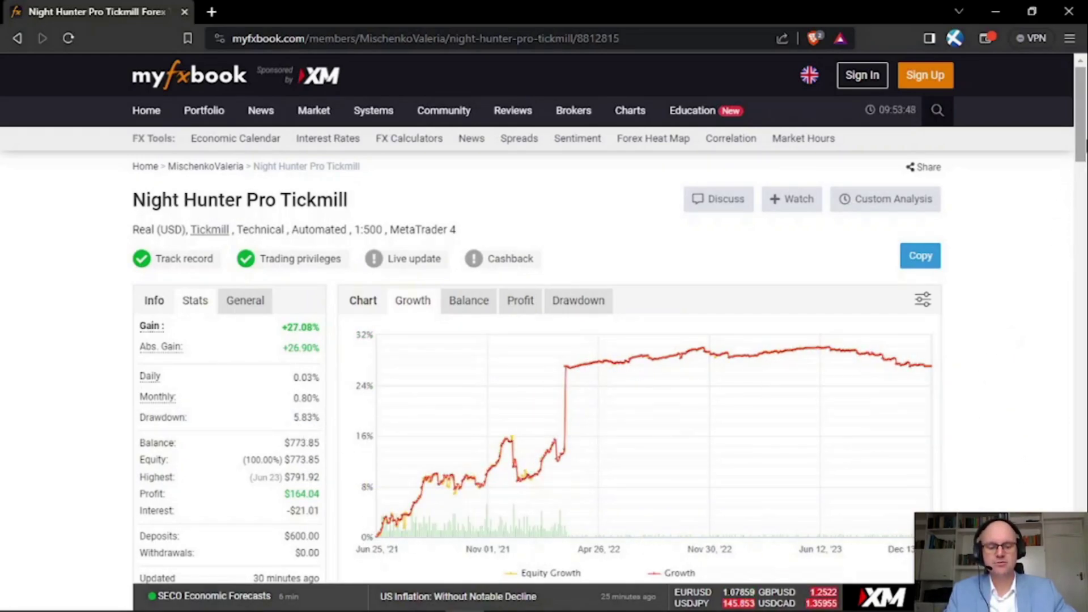
scroll(545, 340, "down", 2)
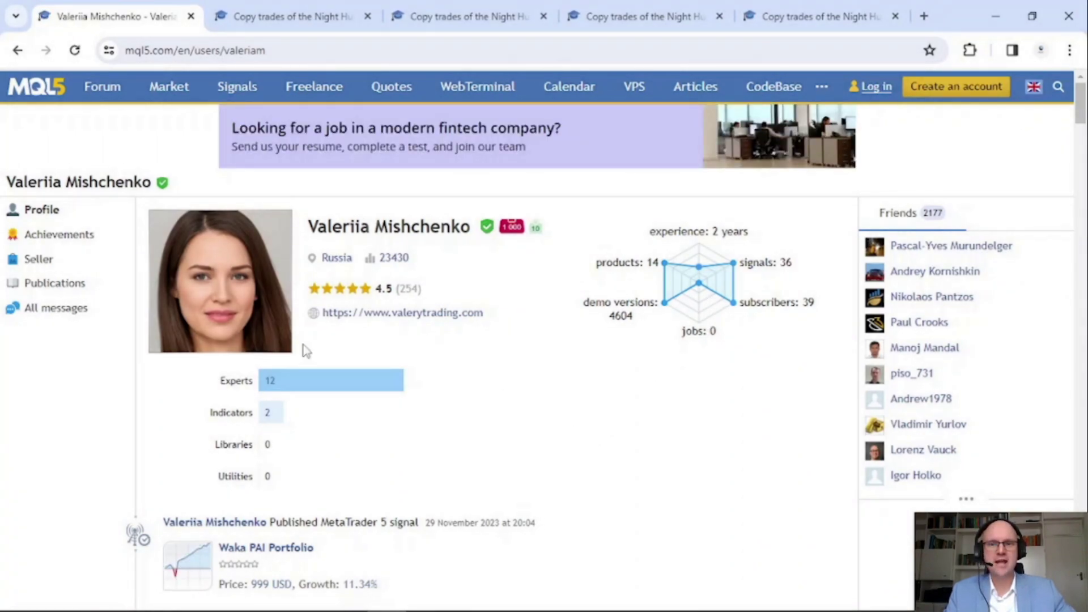
List the seller's products and signals, then view the Night Hunter Best Pairs MinPriceRange 15 signal
left_click(39, 260)
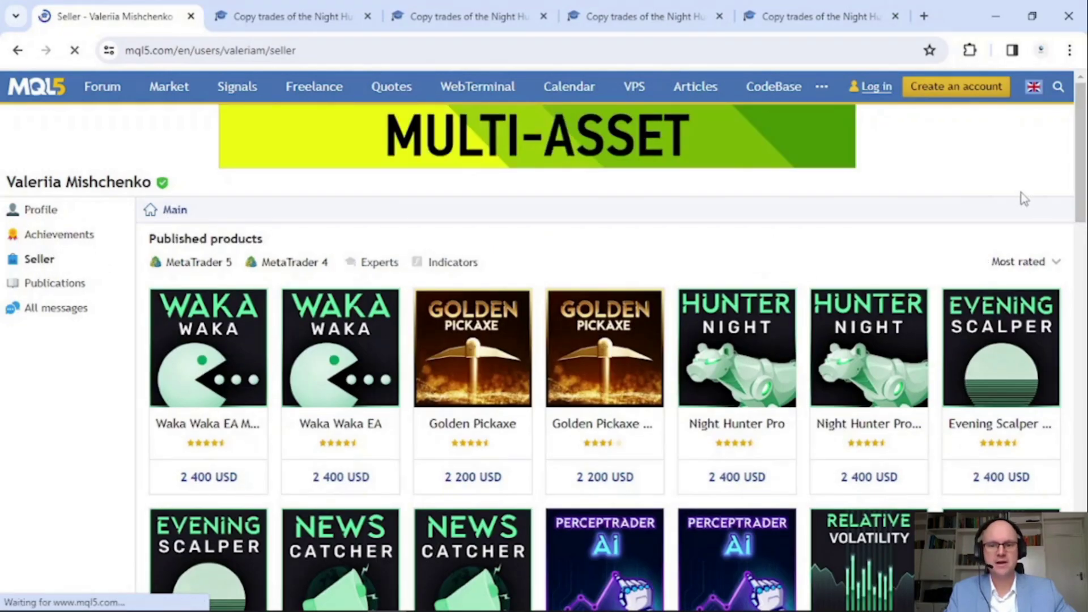
left_click_drag(1081, 168, 1082, 223)
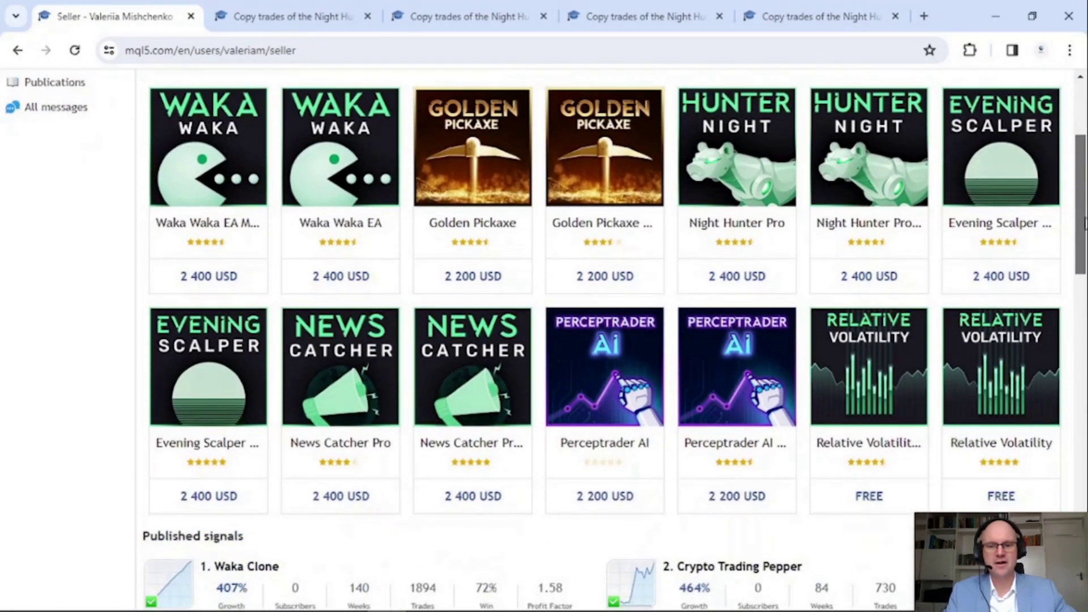
left_click_drag(1083, 222, 1084, 331)
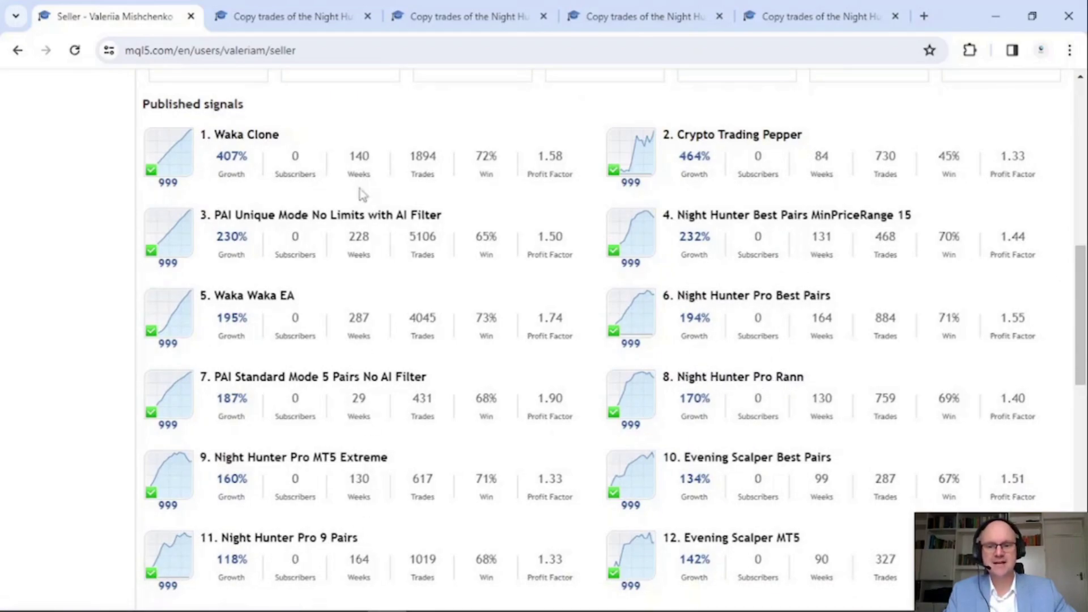
left_click(303, 23)
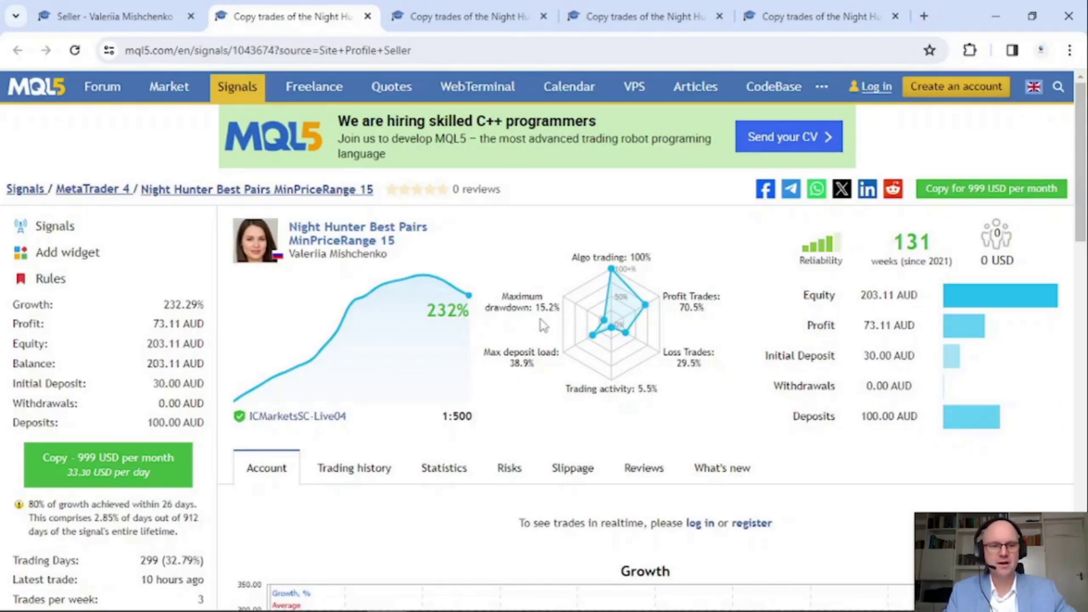
Compare the Night Hunter Pro Best Pairs, MinPriceRange 15 and 9 Pairs signal pages
left_click(462, 23)
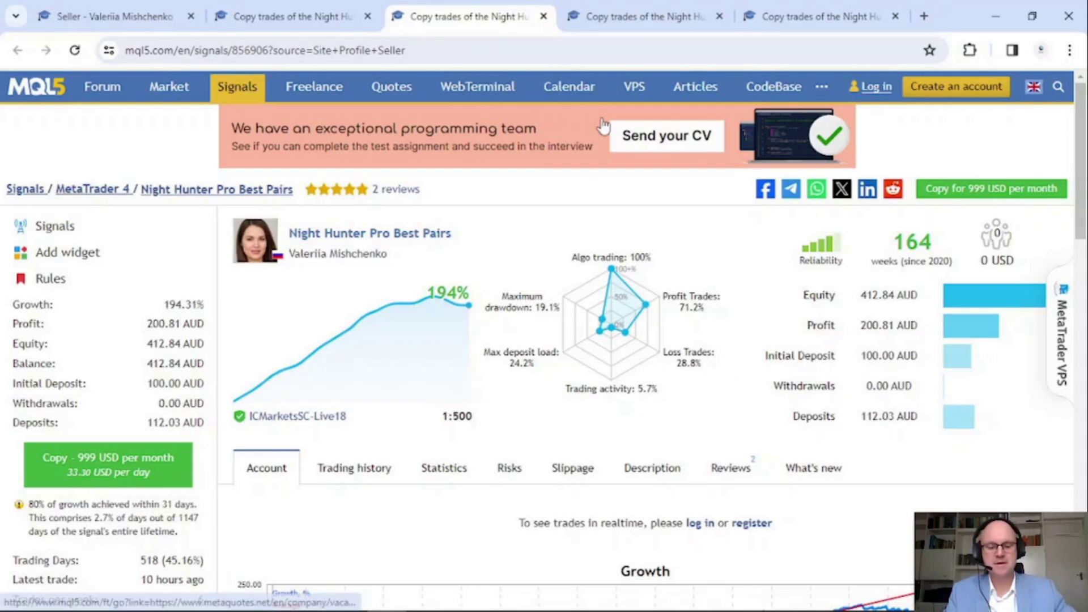
left_click(646, 16)
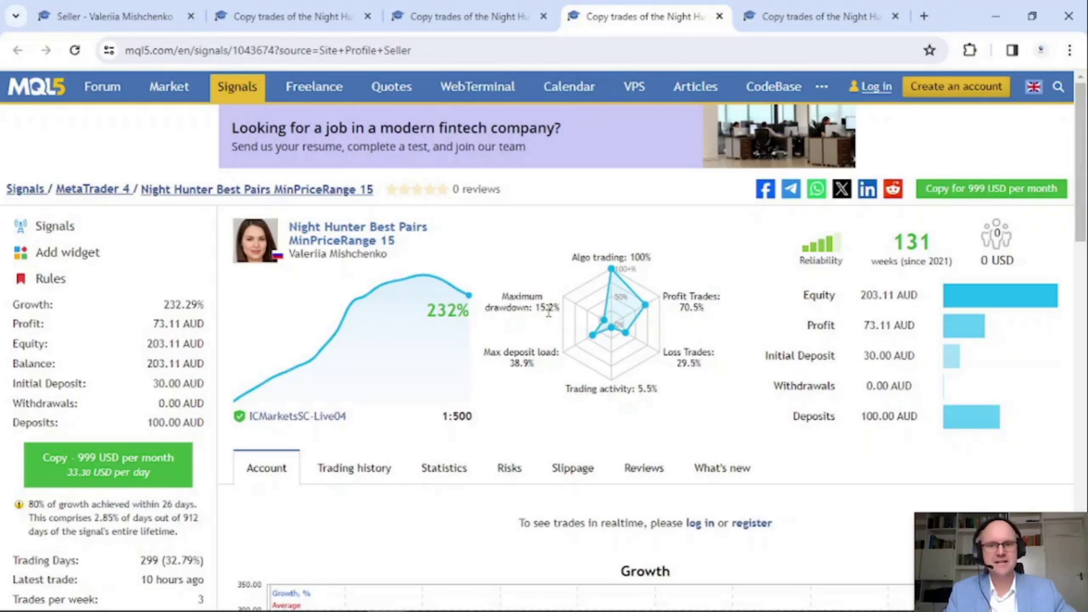
left_click(819, 22)
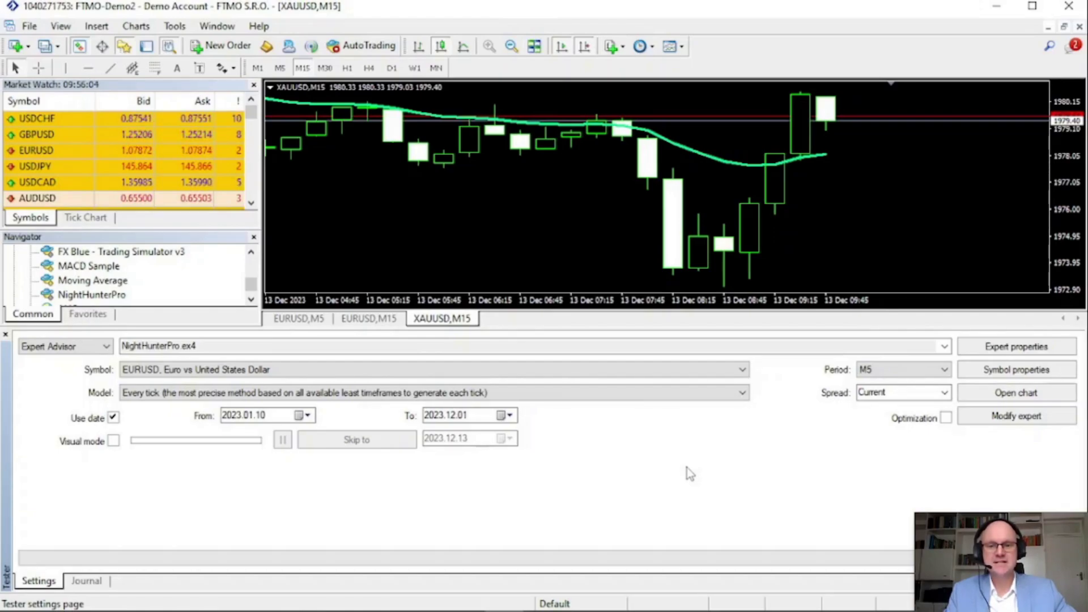
Open the NightHunterPro inputs' Load dialog and browse to MQL4\Experts\NightHunterPro
left_click(1016, 347)
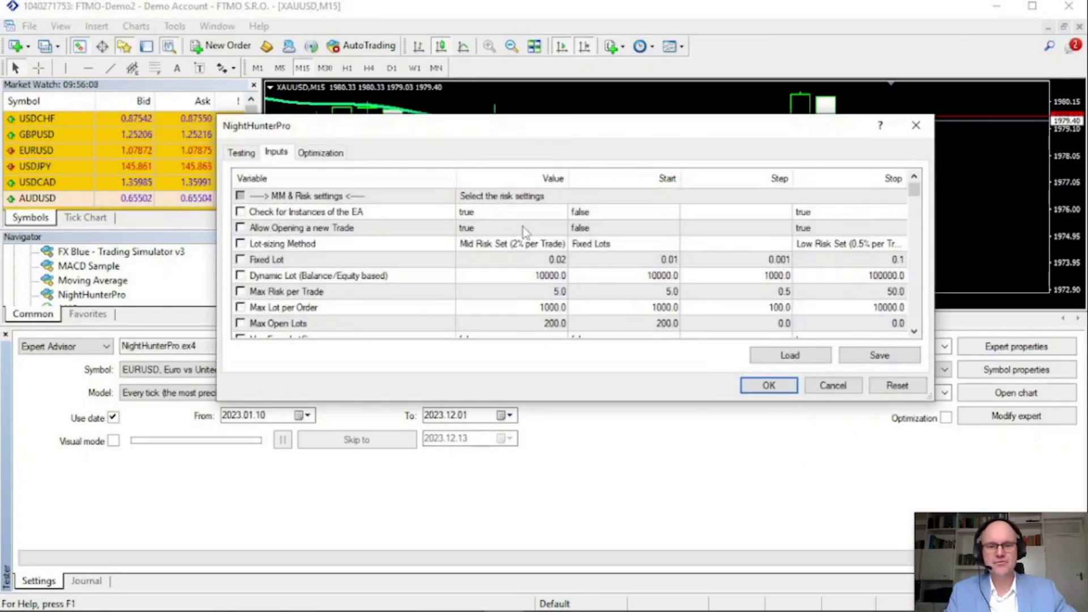
left_click(790, 355)
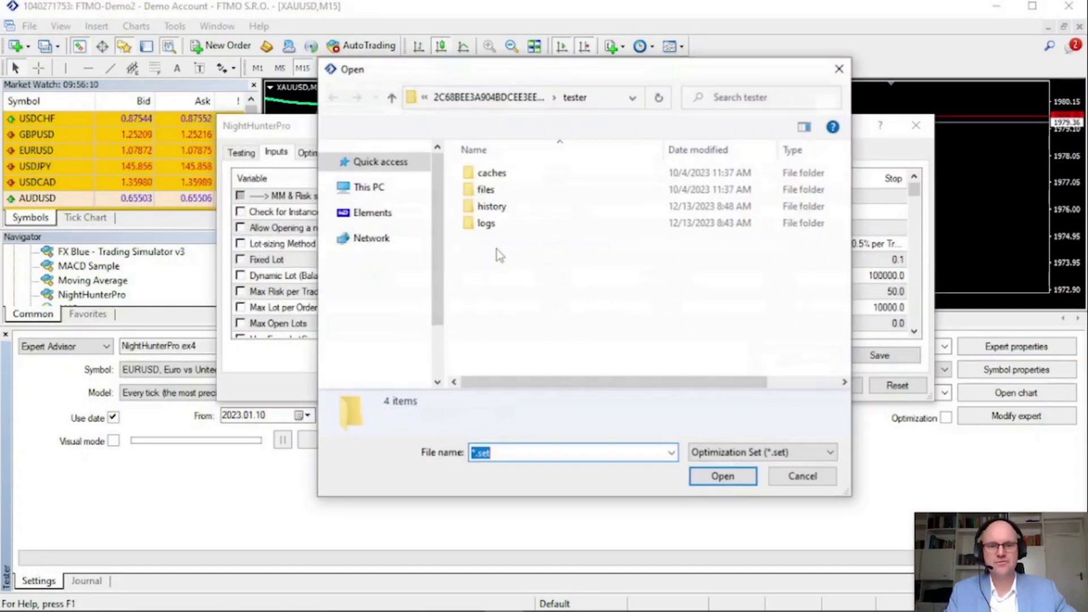
left_click(489, 98)
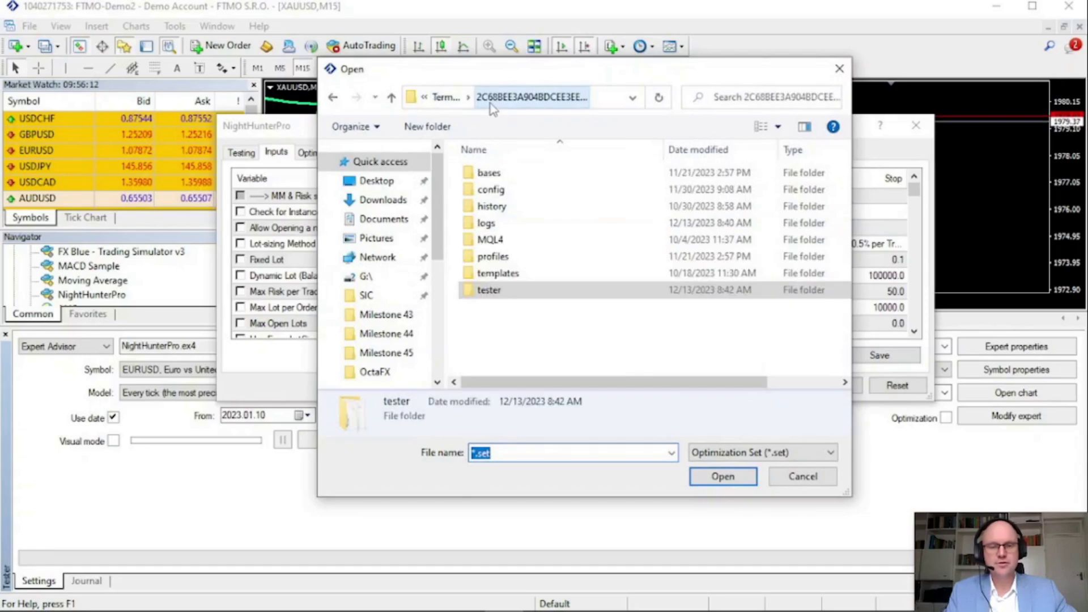
left_click(448, 101)
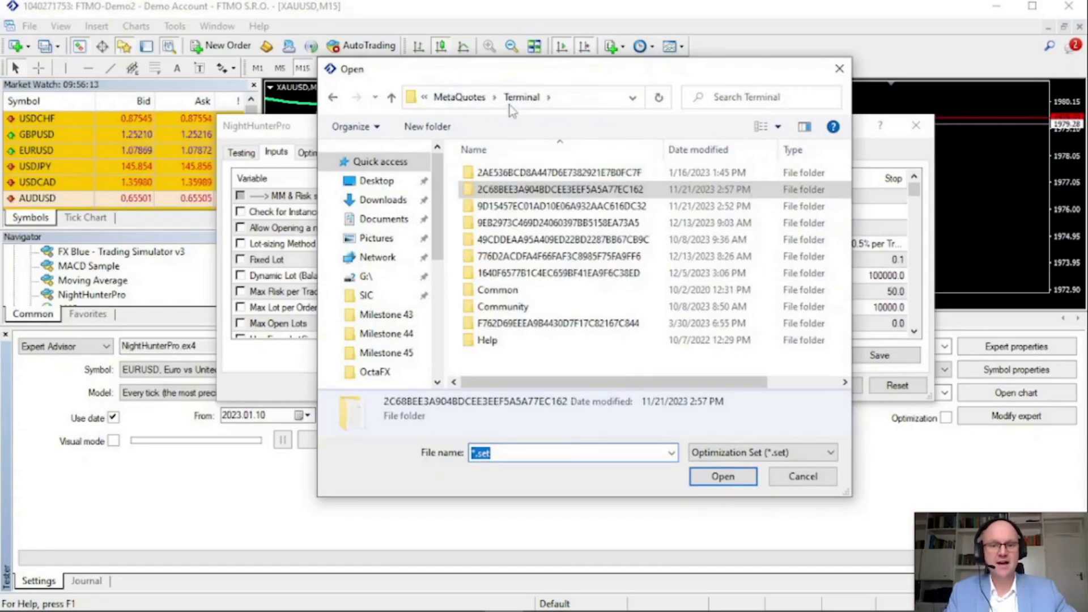
double_click(520, 189)
double_click(516, 242)
double_click(547, 174)
double_click(538, 207)
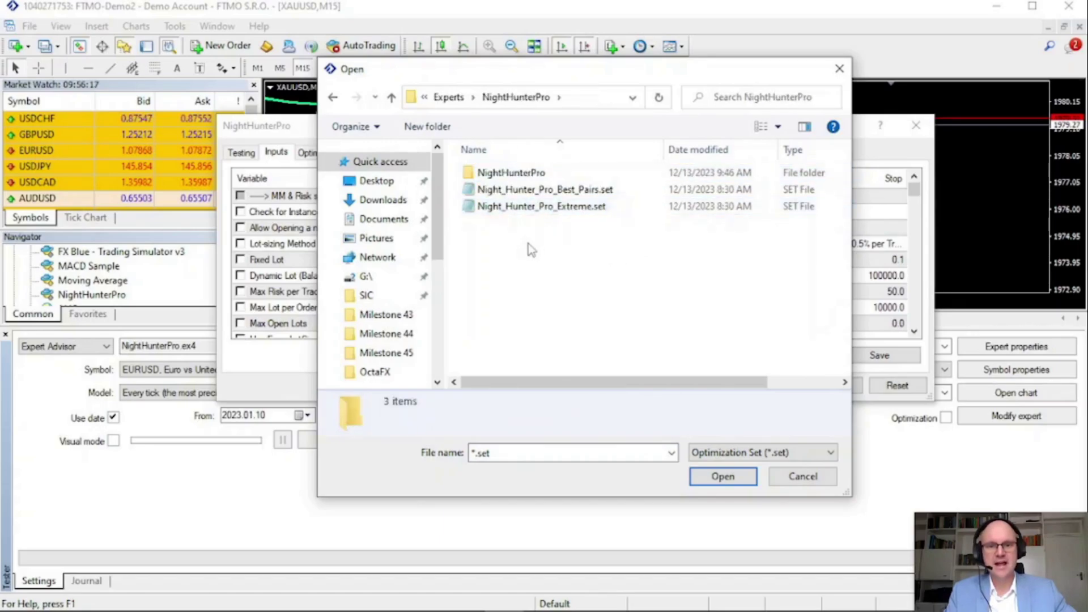
Load Night_Hunter_Pro_Best_Pairs.set, set lot-sizing to Mid Risk Set (2% per Trade), and confirm
double_click(545, 190)
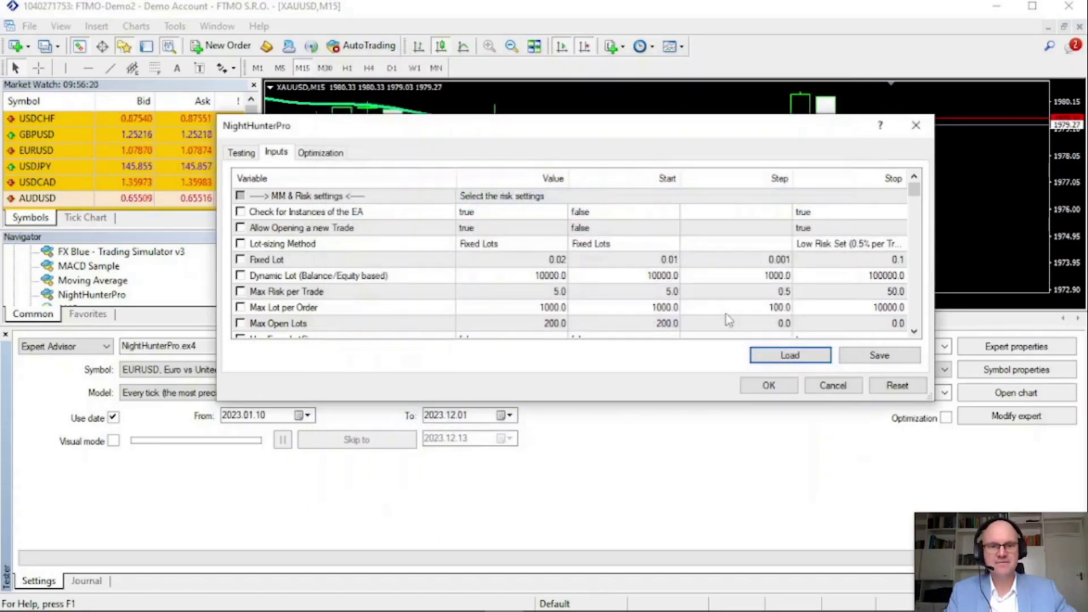
left_click(500, 246)
left_click(502, 247)
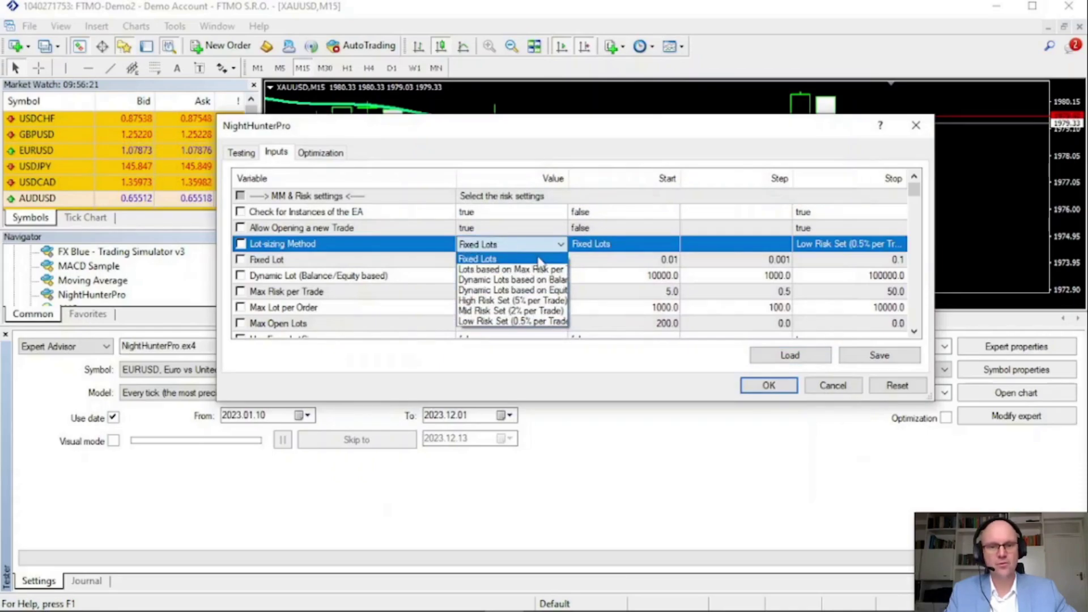
left_click(565, 311)
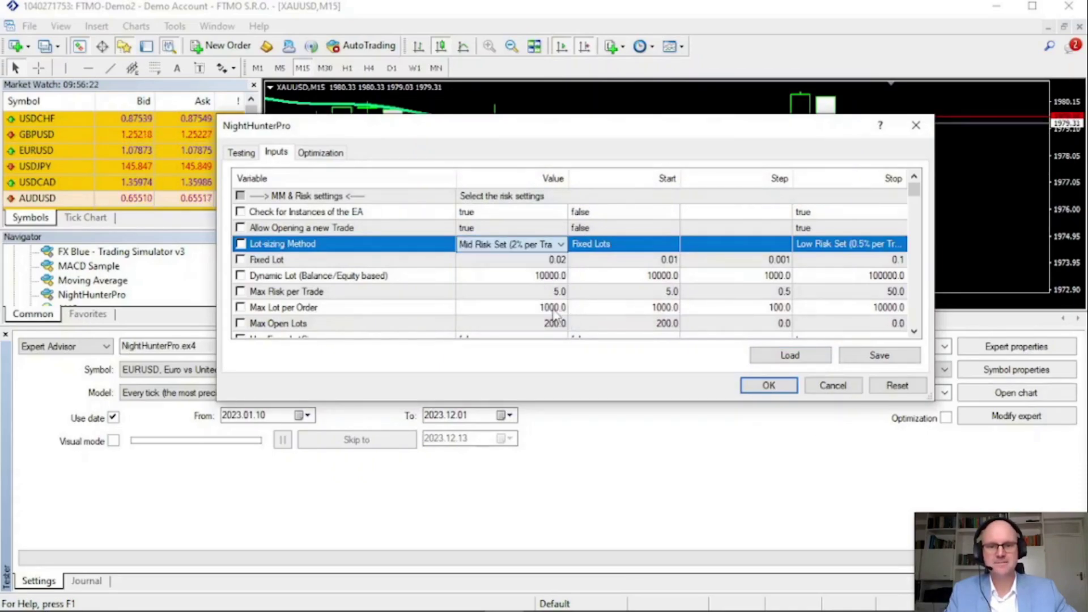
left_click(759, 387)
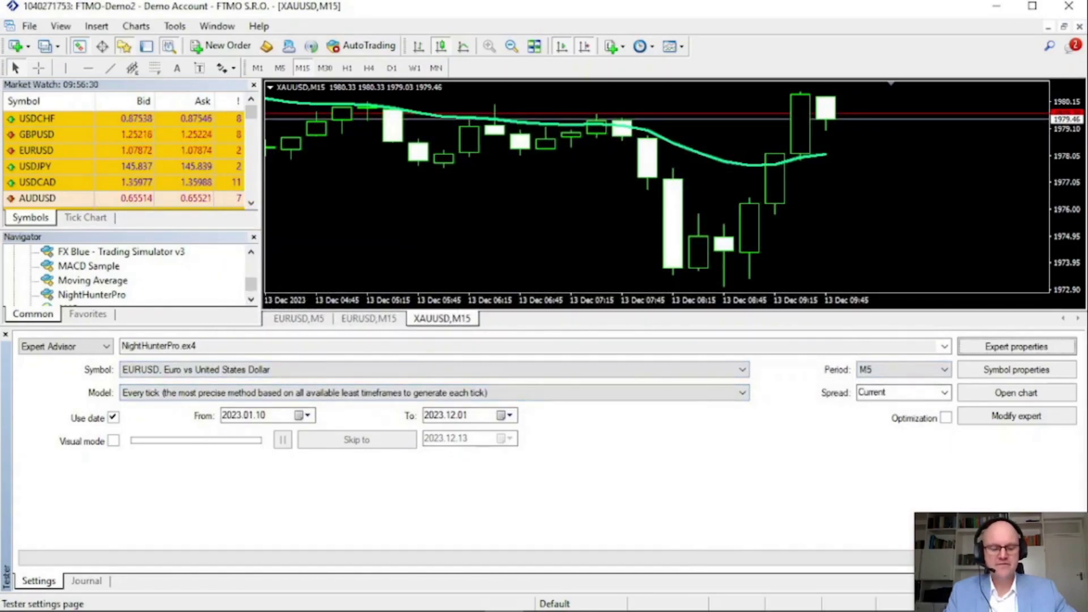
Run the EURUSD backtest and review its balance/equity graph and trade list
left_click(1016, 557)
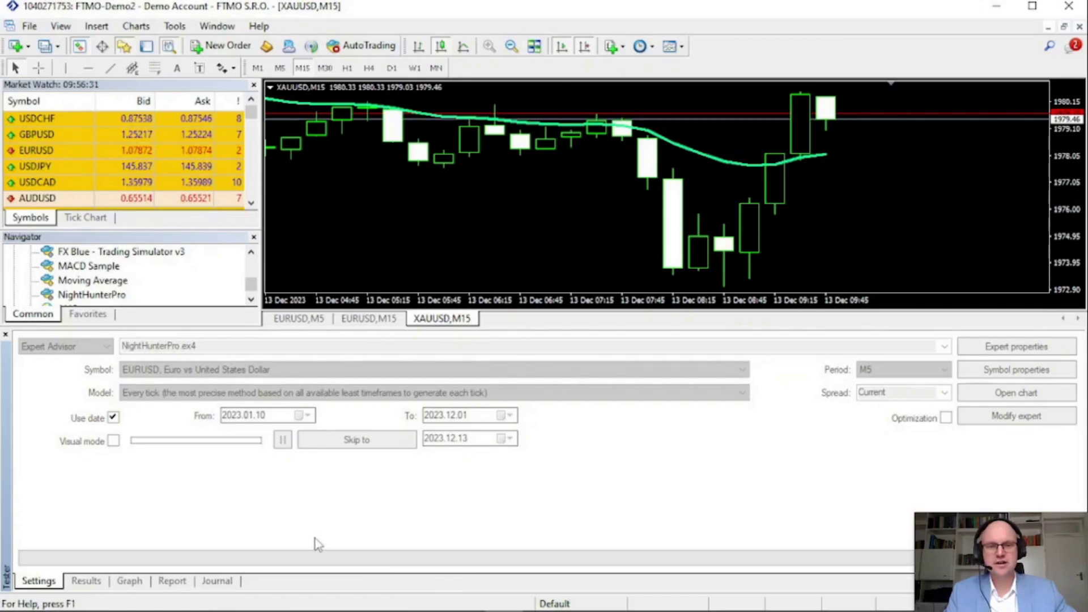
left_click(131, 582)
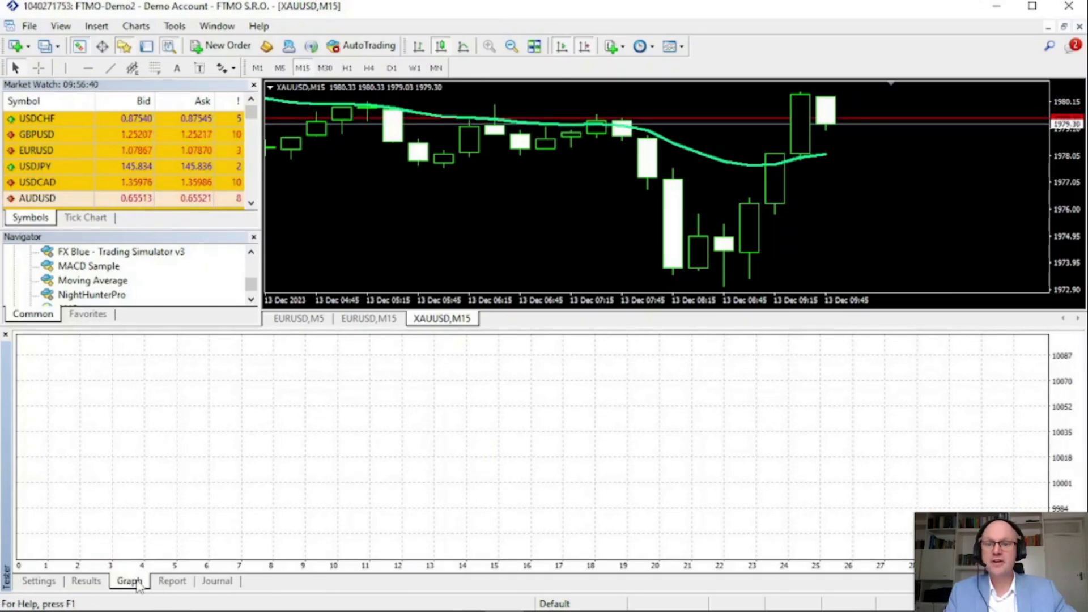
left_click(56, 585)
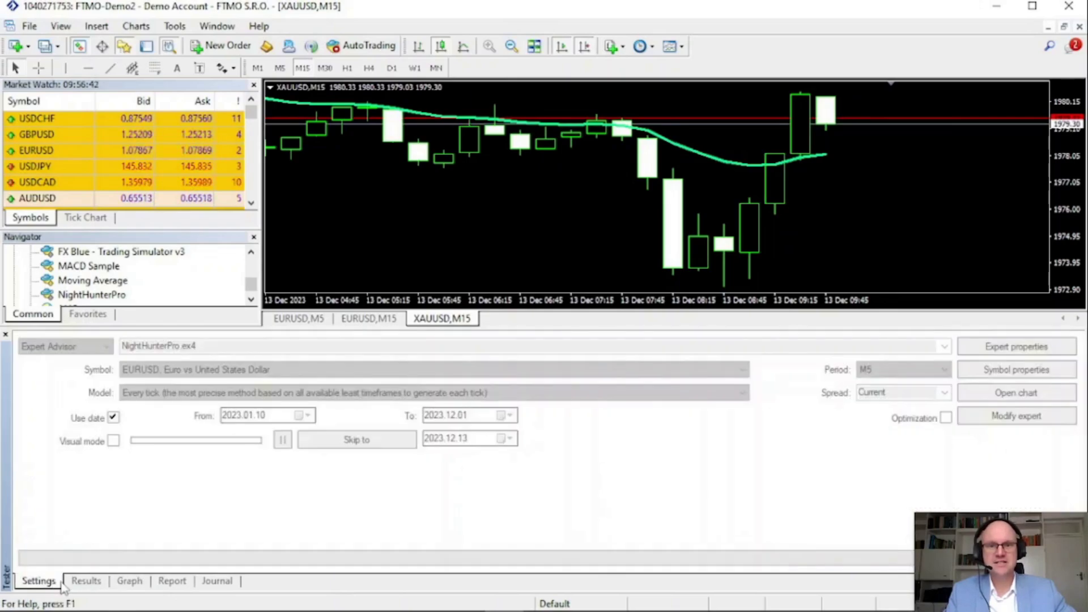
left_click(129, 584)
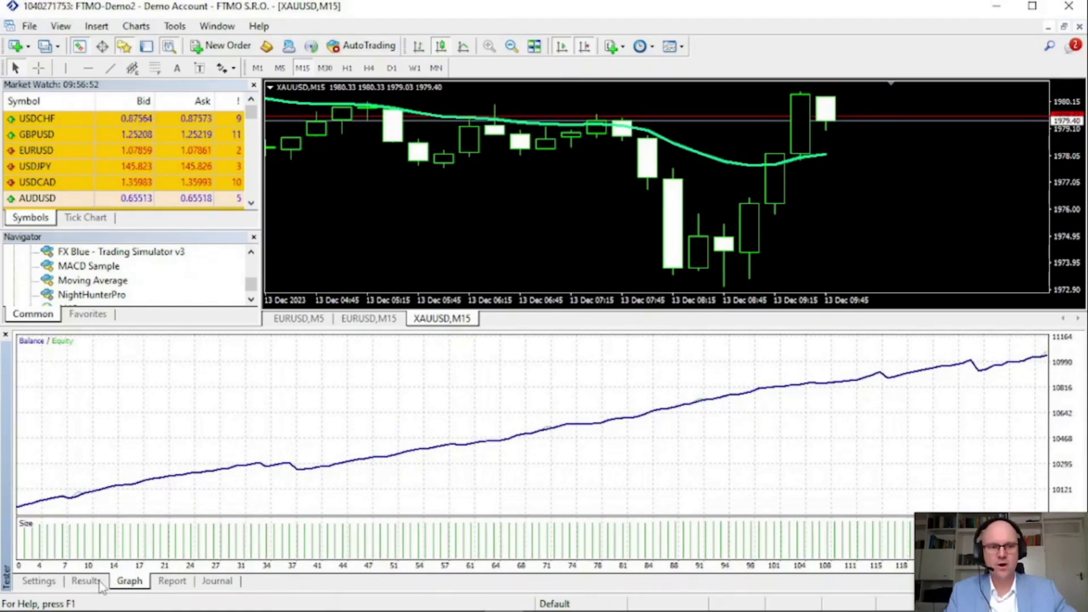
left_click(99, 581)
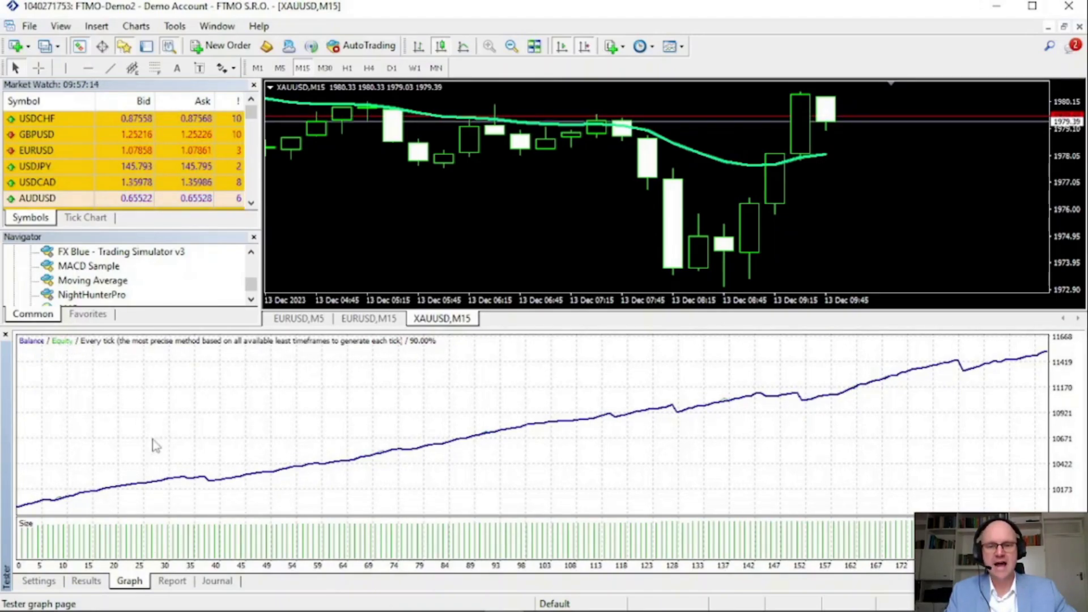
Review the EURUSD orders list and report showing 1522.46 net profit, then return to Settings
left_click(95, 584)
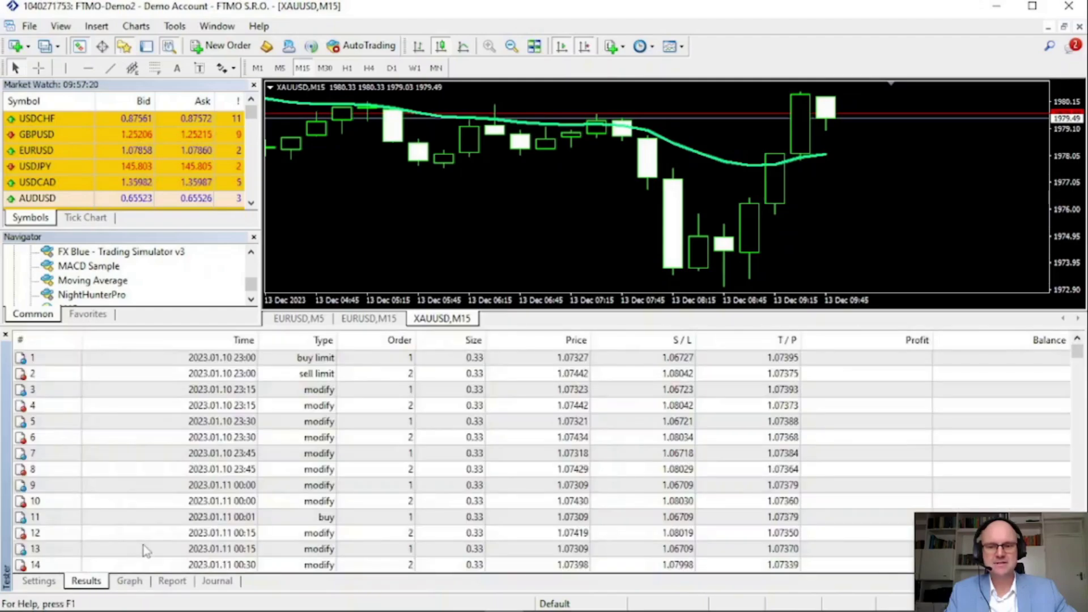
left_click(174, 582)
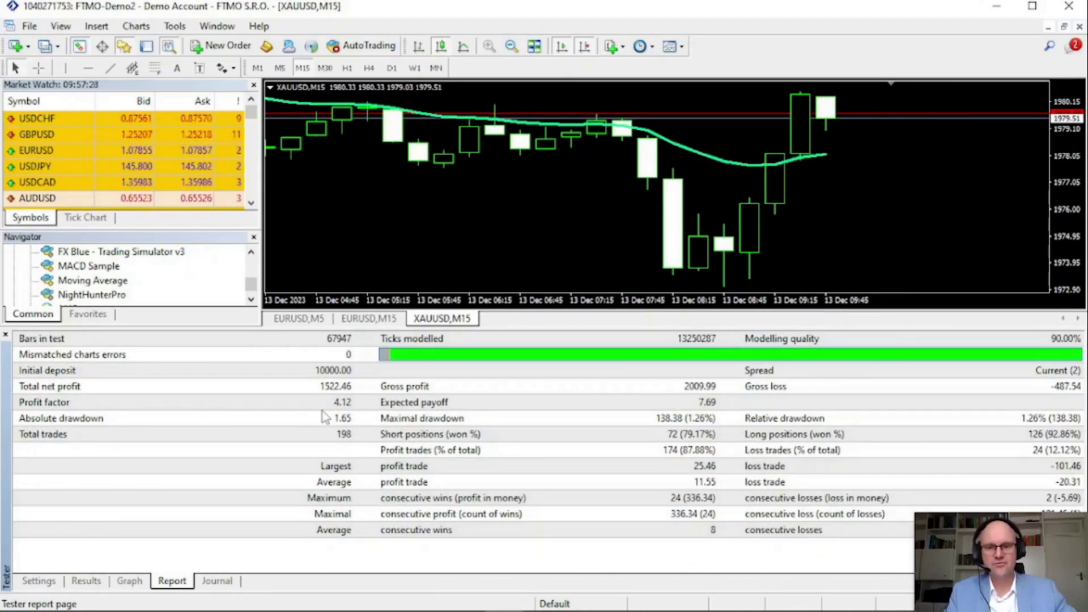
left_click(83, 579)
left_click(49, 583)
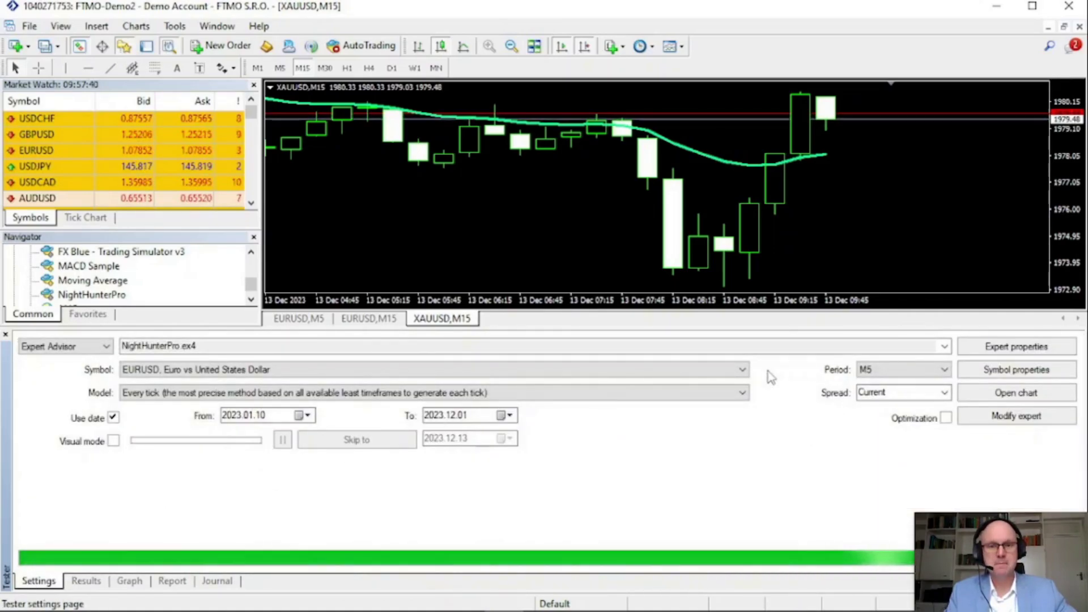
Select GBPUSD as the test symbol and start its backtest
left_click(742, 371)
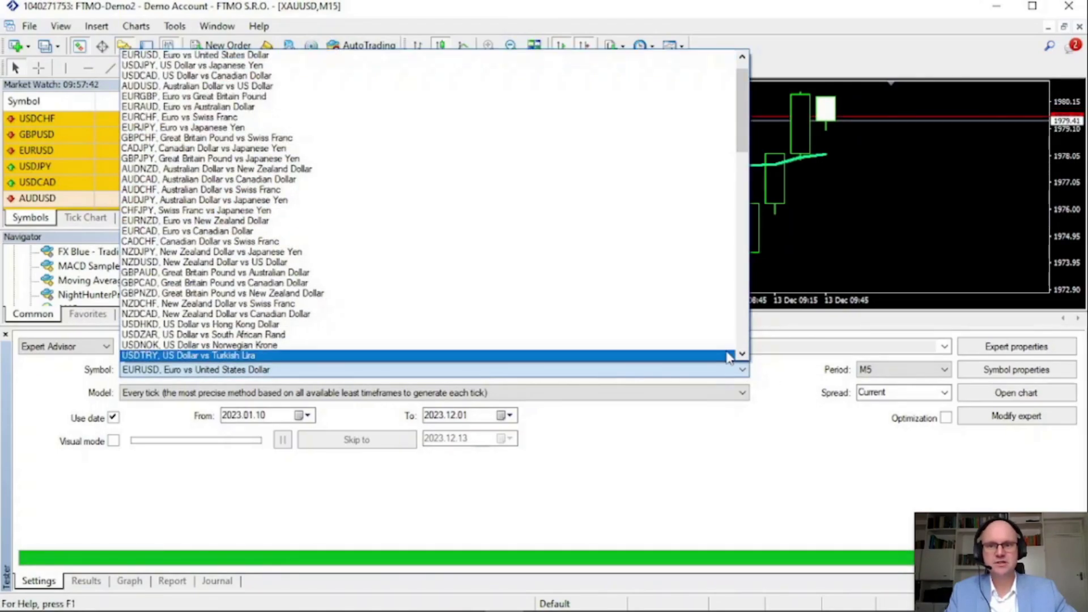
scroll(754, 81, "up", 1)
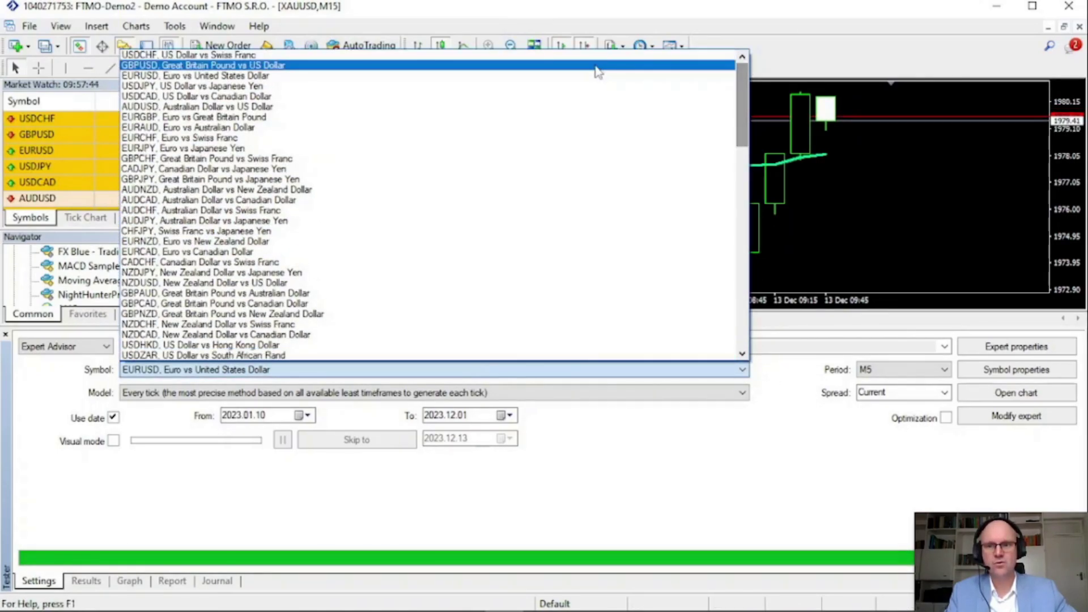
left_click(583, 66)
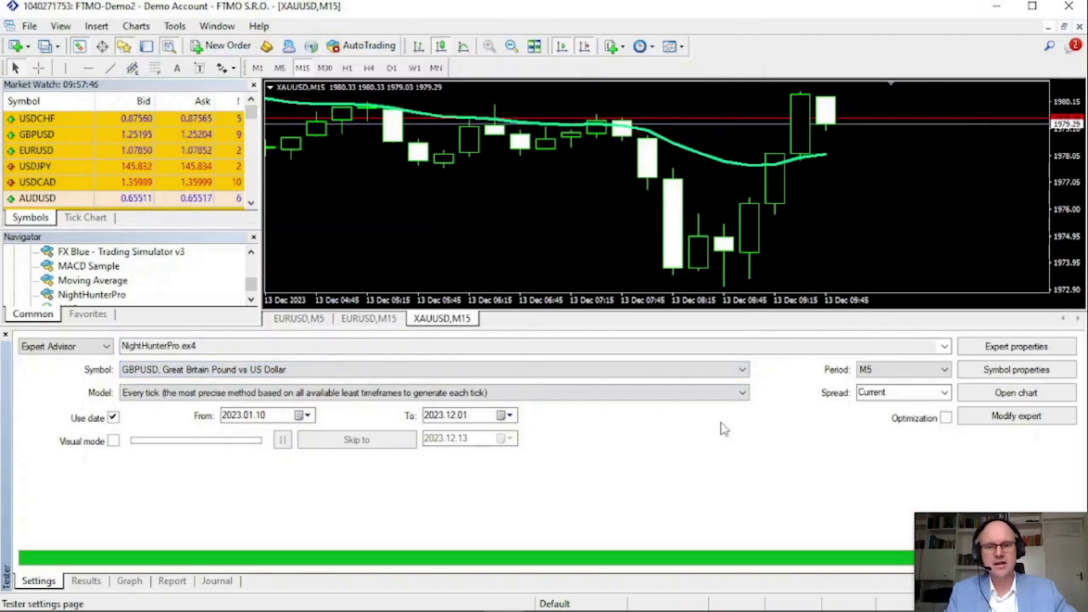
left_click(1017, 556)
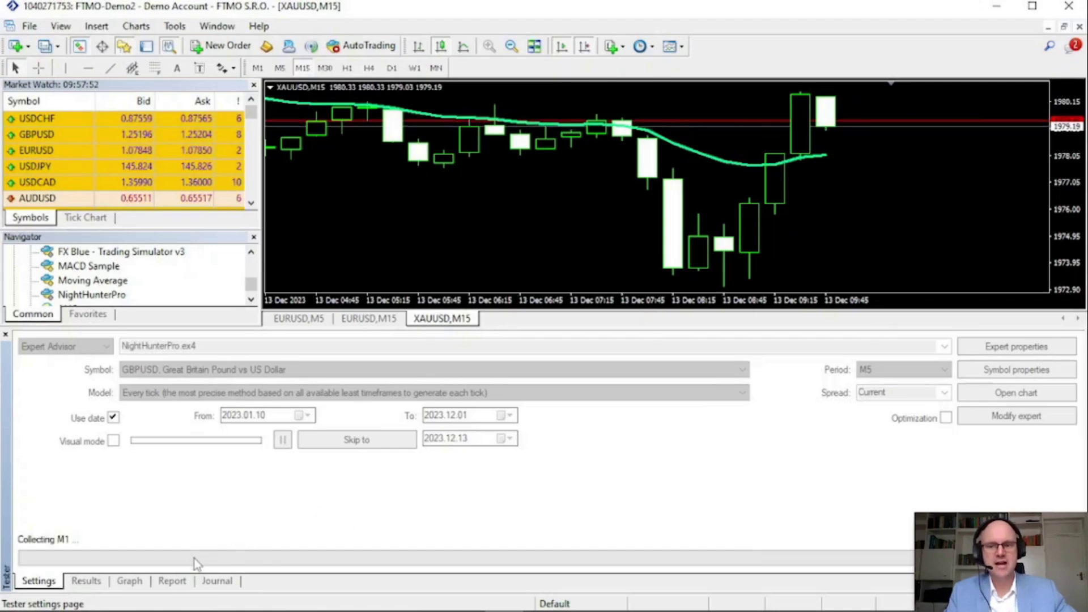
Review the GBPUSD balance graph and report: 4283.72 net profit over 324 trades
left_click(134, 583)
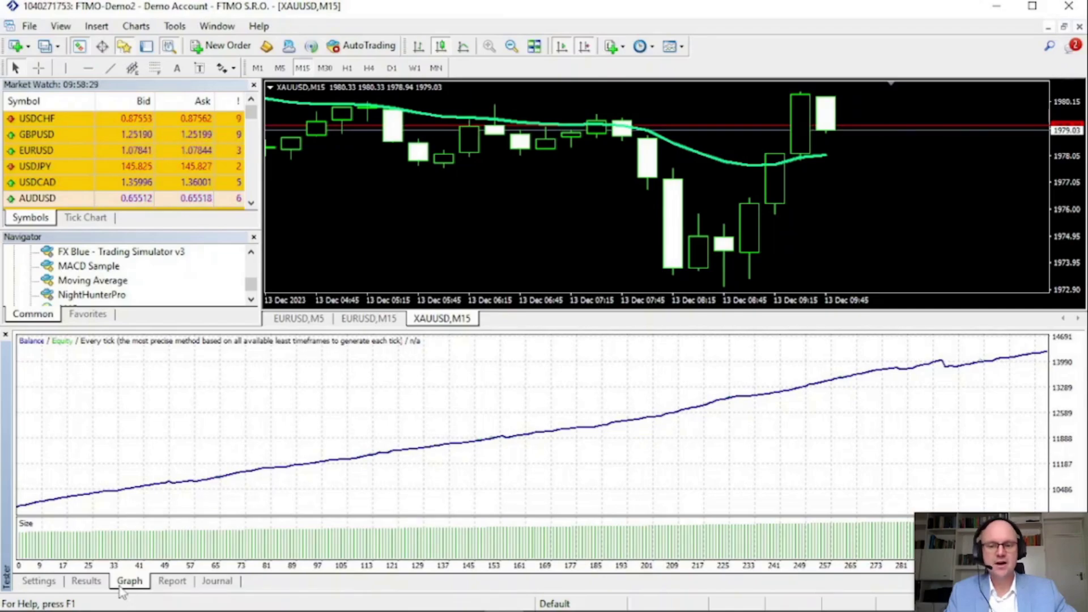
left_click(172, 582)
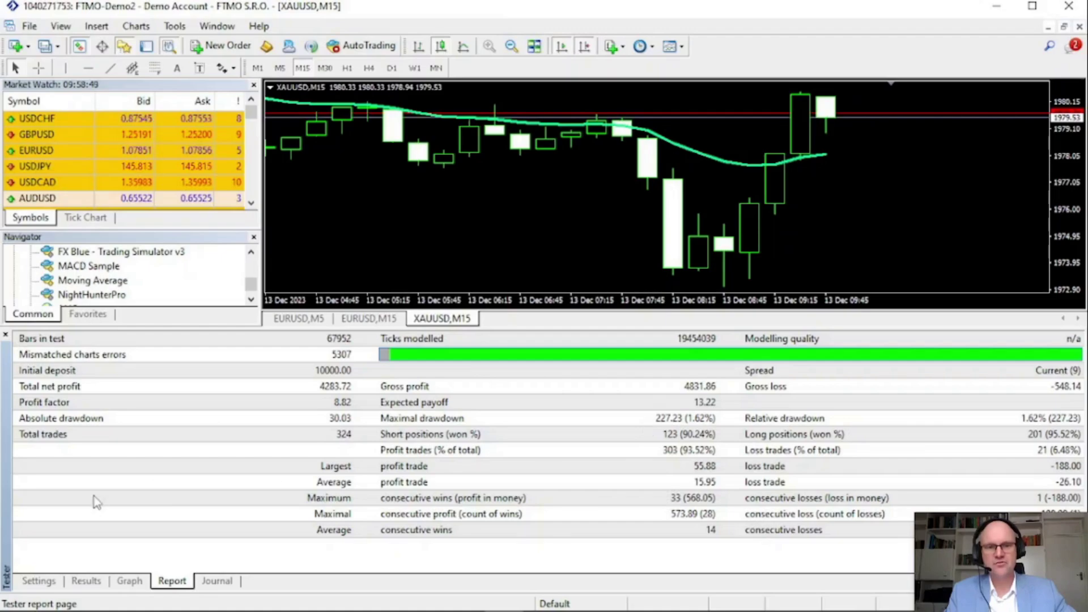
Back in tester settings, switch the symbol to EURCHF and start its backtest
left_click(52, 582)
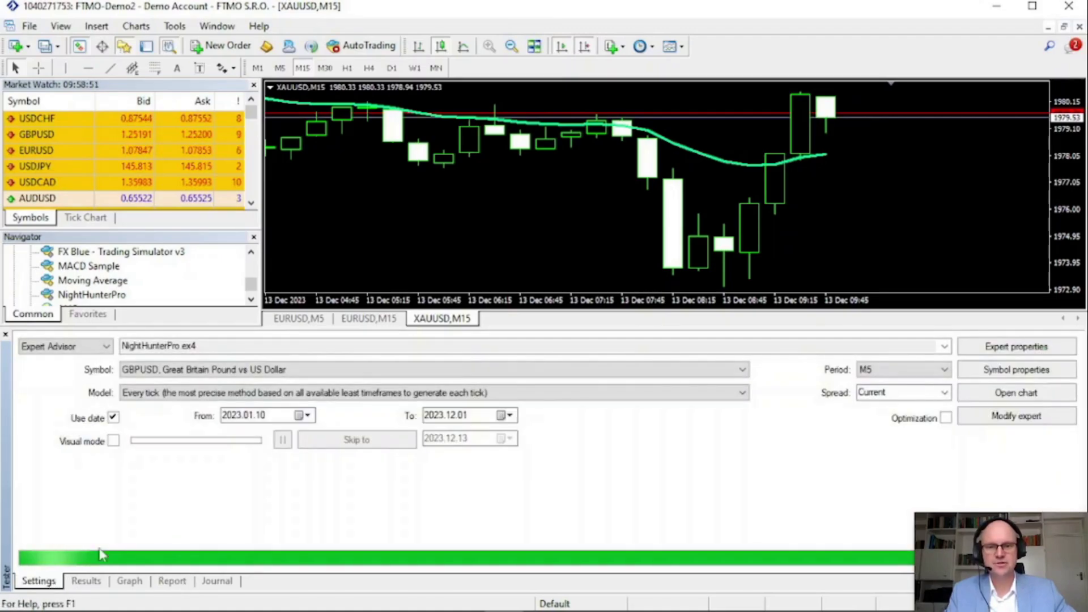
left_click(713, 369)
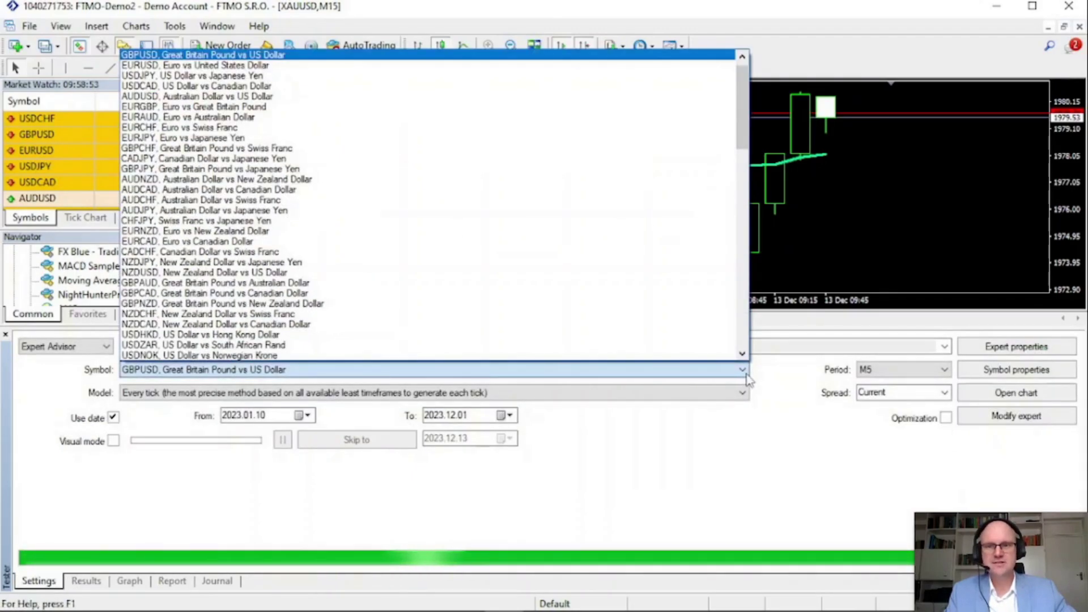
left_click(435, 126)
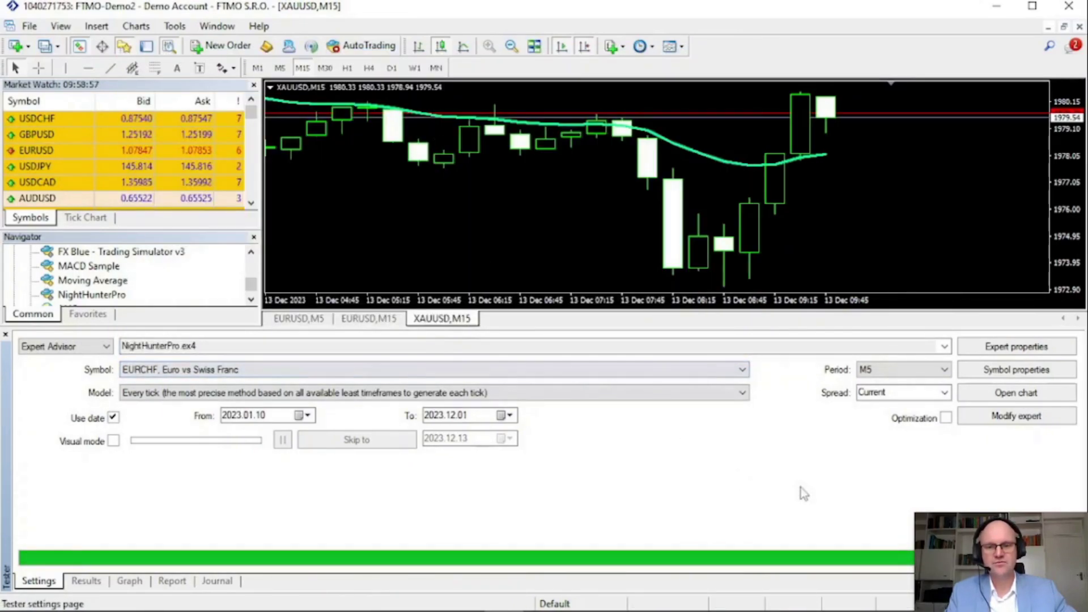
left_click(1020, 558)
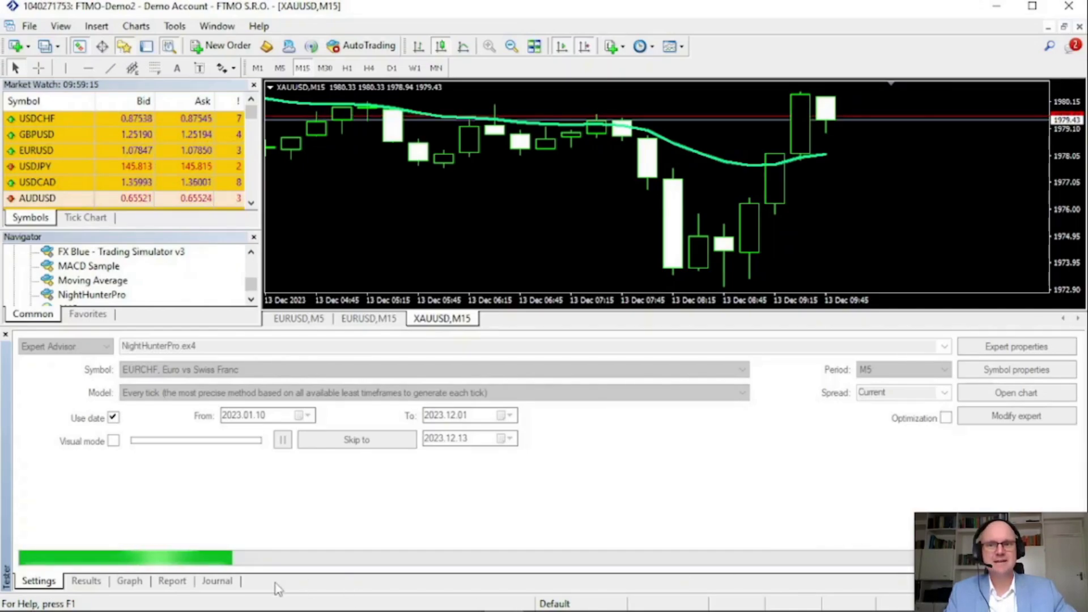
Review the EURCHF equity curve, then the report: 3949.86 net profit, factor 18.61, 222 trades
left_click(133, 585)
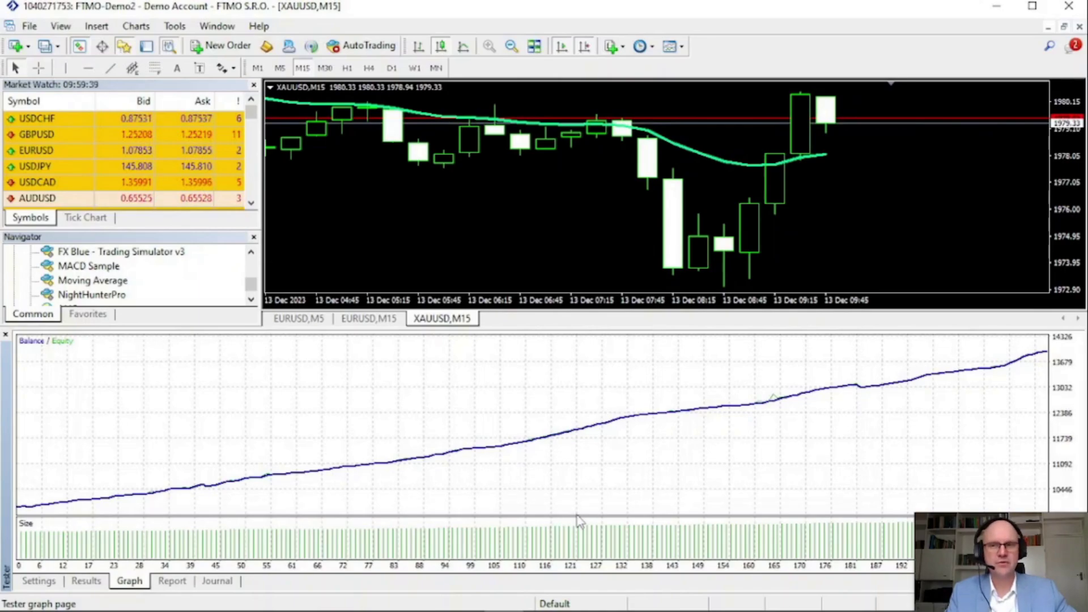
left_click(173, 581)
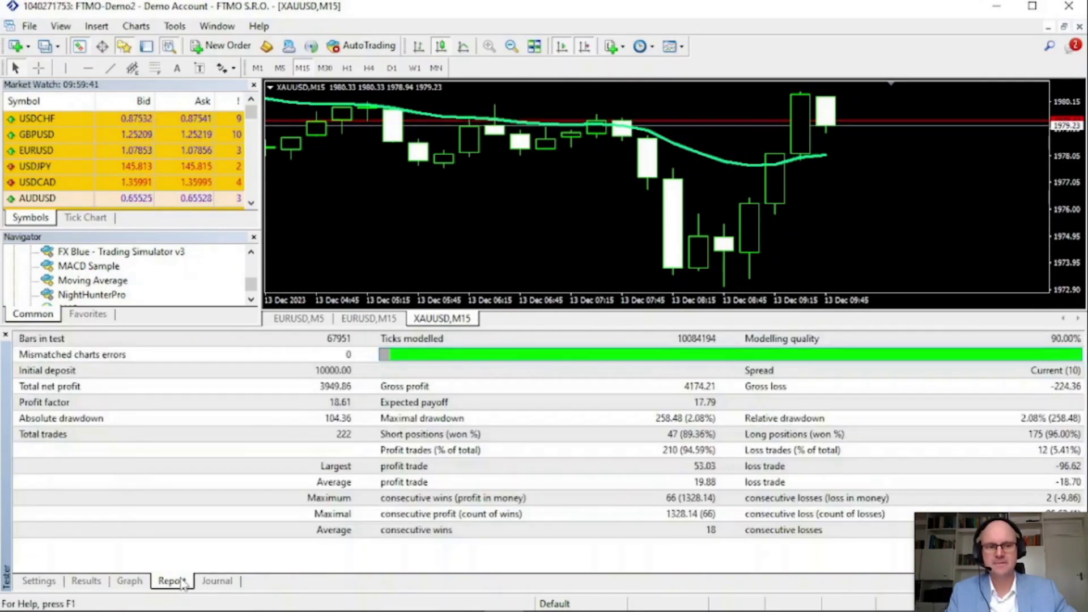